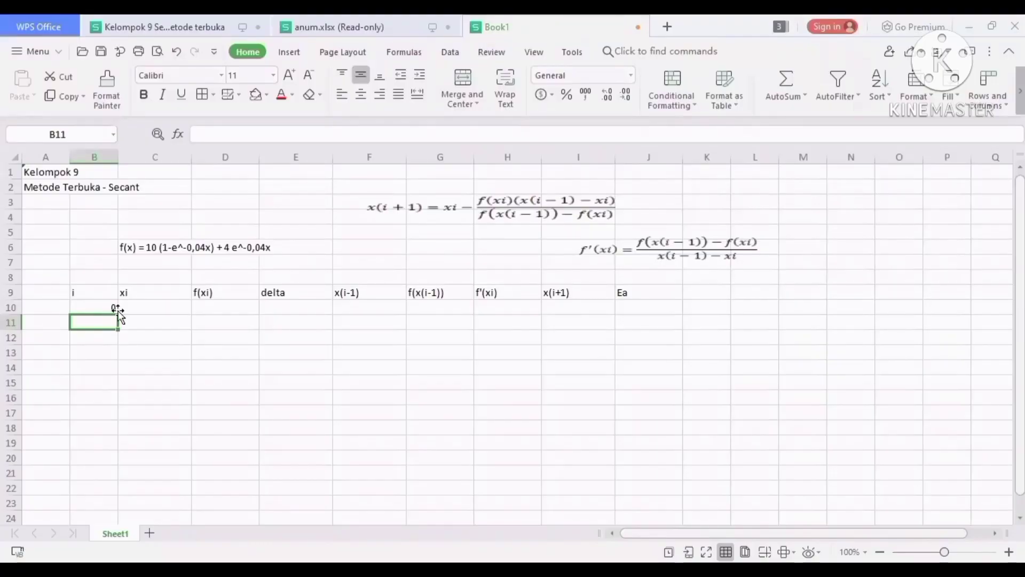
# Fill the iteration index column with 0 through 12 down rows 10–22.
pyautogui.click(107, 307)
pyautogui.moveTo(118, 314); pyautogui.dragTo(101, 406)
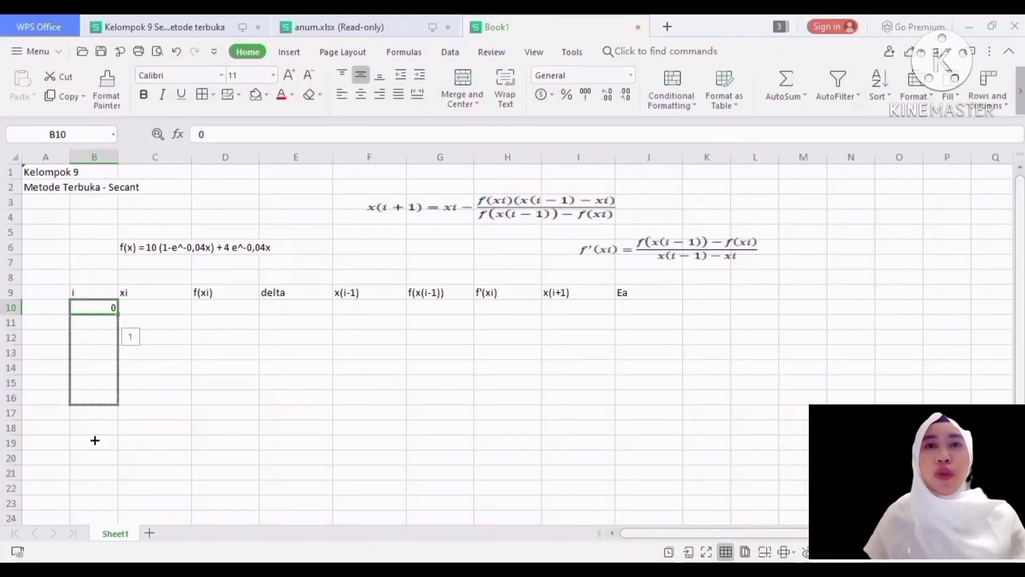
pyautogui.moveTo(85, 499); pyautogui.dragTo(83, 499)
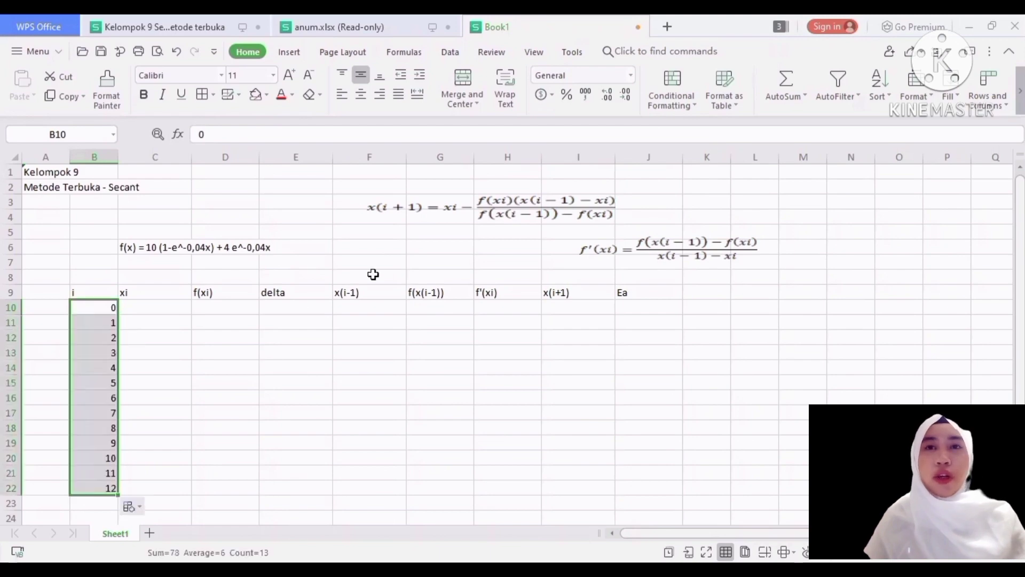
pyautogui.click(508, 191)
# Shrink the x(i+1) and f'(xi) equation pictures.
pyautogui.click(575, 212)
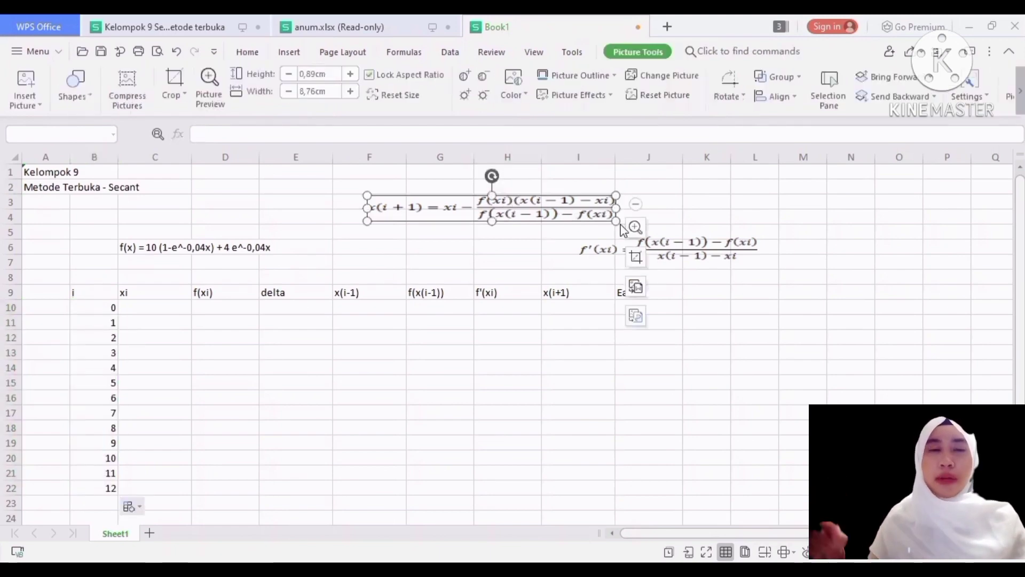
pyautogui.moveTo(615, 221)
pyautogui.mouseDown()
pyautogui.moveTo(526, 217)
pyautogui.moveTo(563, 214)
pyautogui.mouseUp()
pyautogui.click(645, 259)
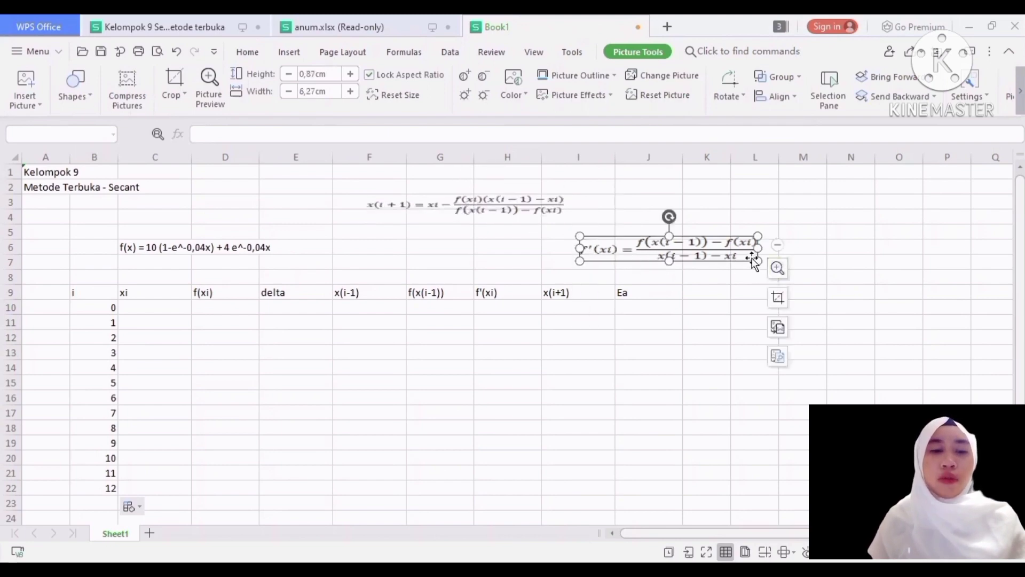
pyautogui.moveTo(758, 260); pyautogui.dragTo(725, 256)
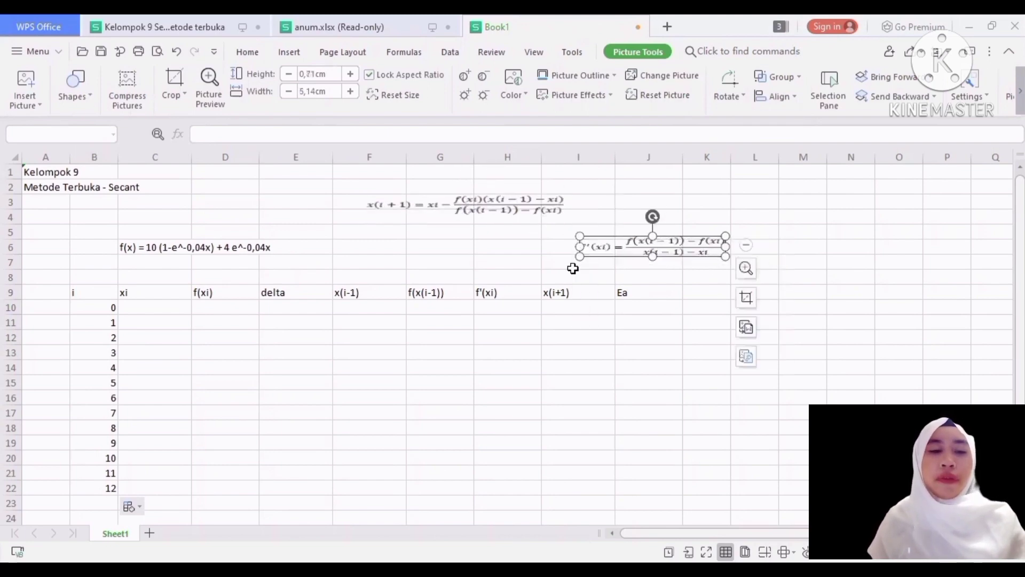
# Enter 1 as the starting xi in C10 and give it a yellow fill.
pyautogui.click(153, 308)
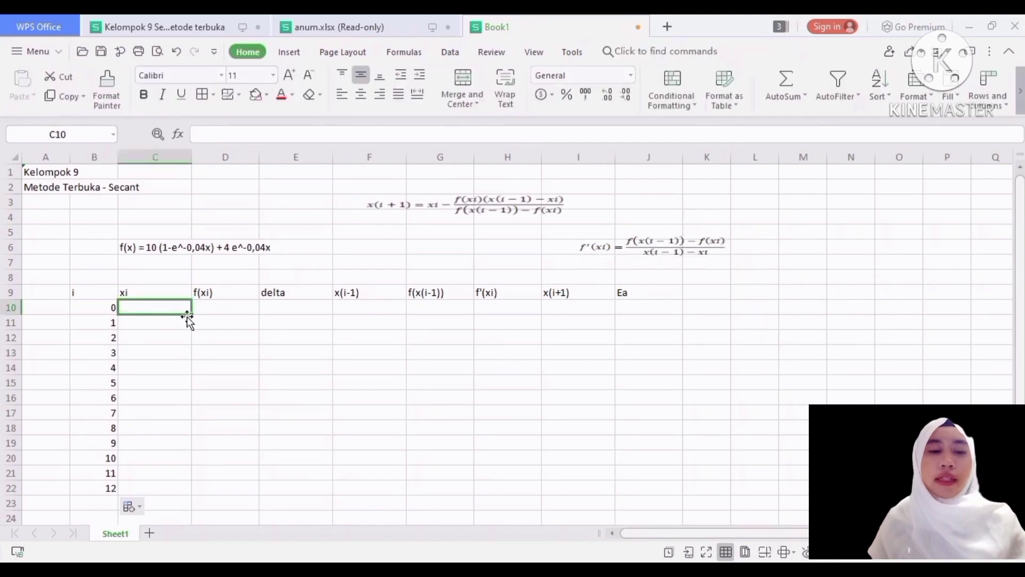
pyautogui.write('1')
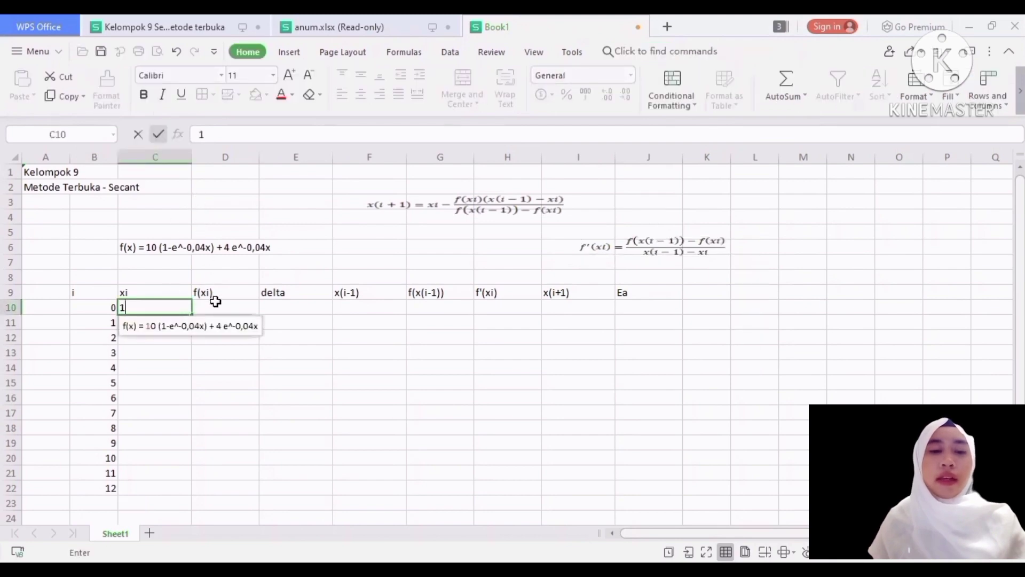
pyautogui.click(214, 304)
pyautogui.click(176, 304)
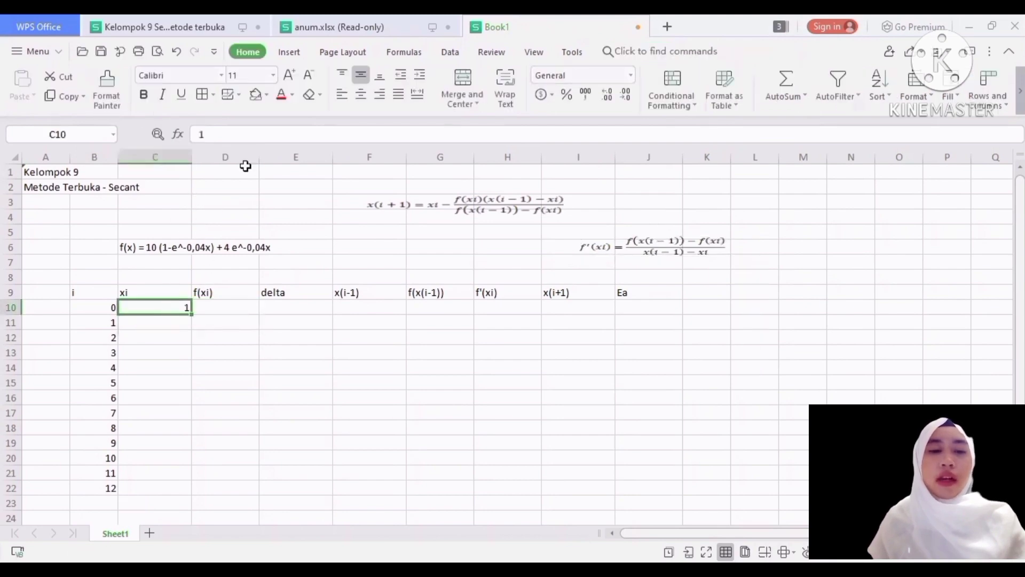
pyautogui.click(265, 95)
pyautogui.click(217, 307)
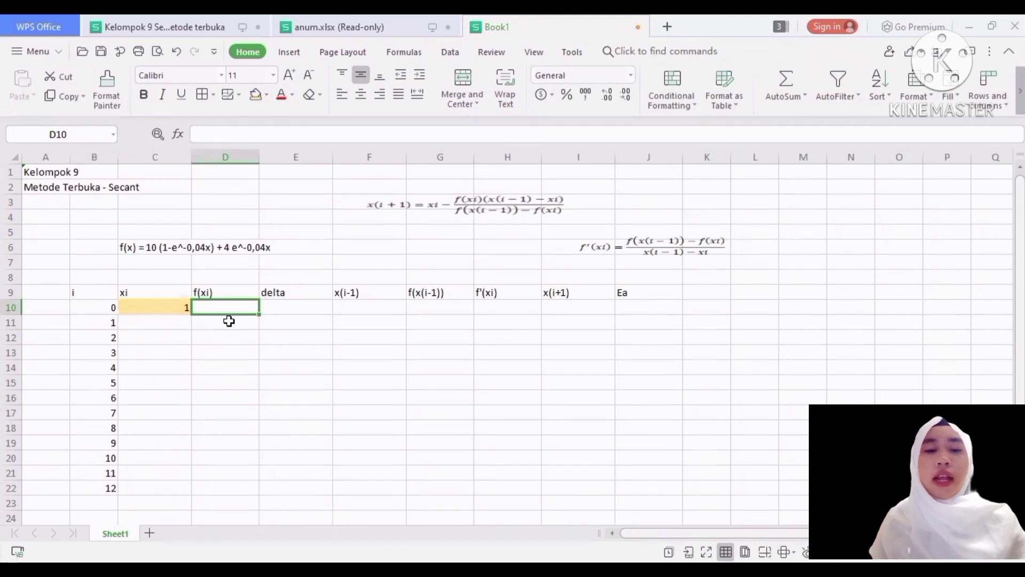
# Enter =10*(1-EXP(-0,04*C10))+4*EXP(-0,04*C10) in D10, giving f(xi) 4,235263365.
pyautogui.write('=10*(1')
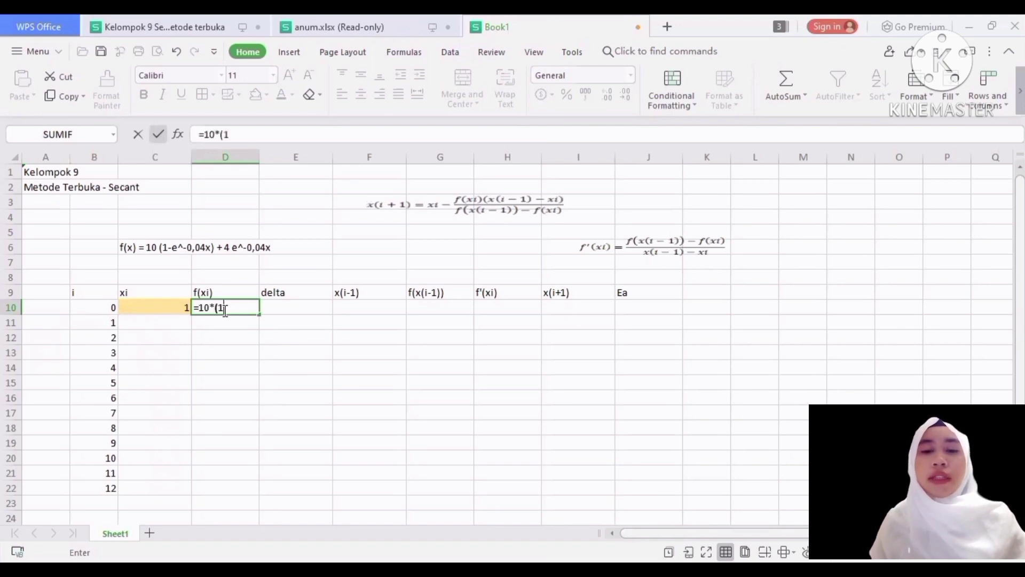
pyautogui.write('-ex')
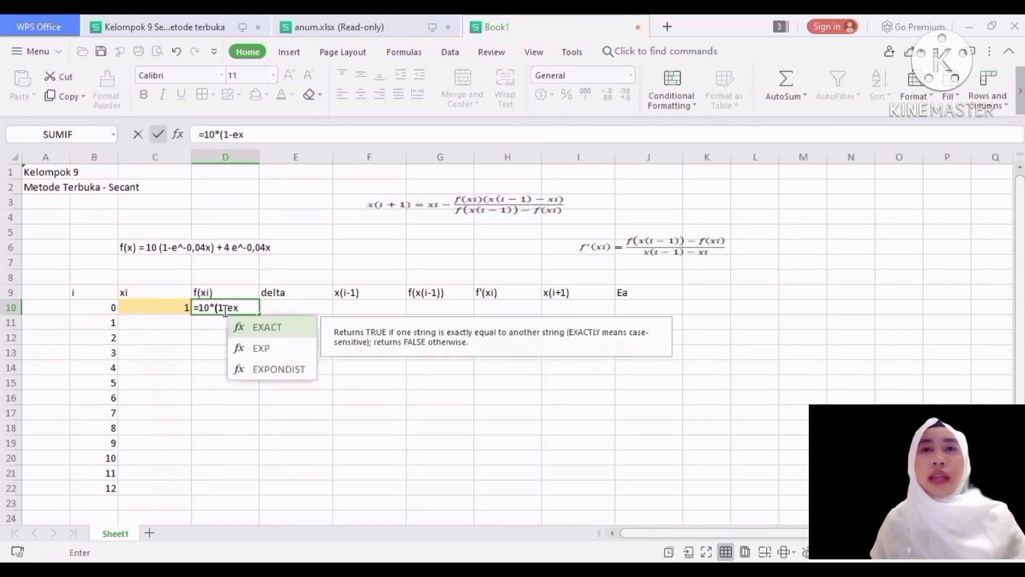
pyautogui.doubleClick(264, 348)
pyautogui.write('-0')
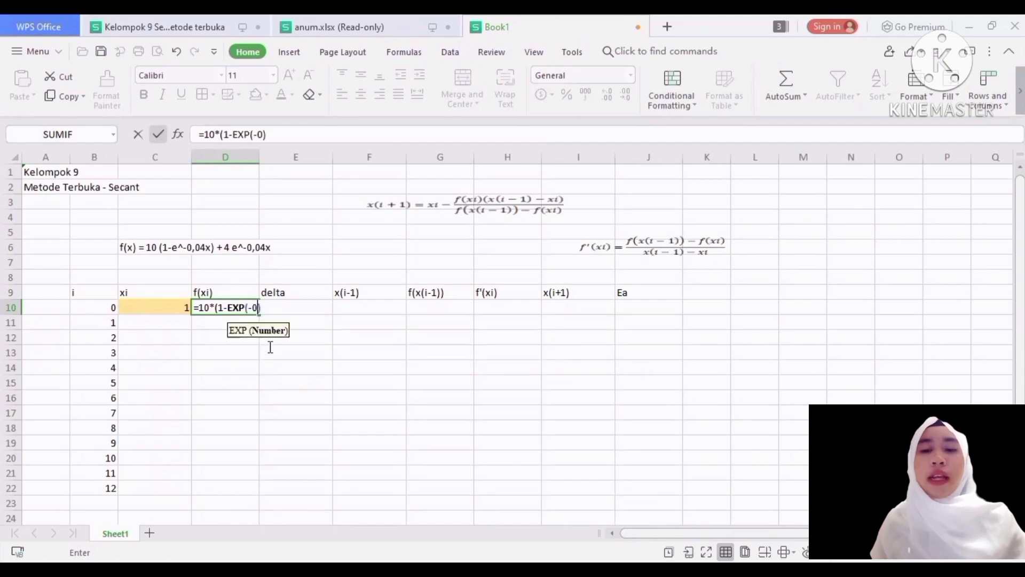
pyautogui.write(',04*')
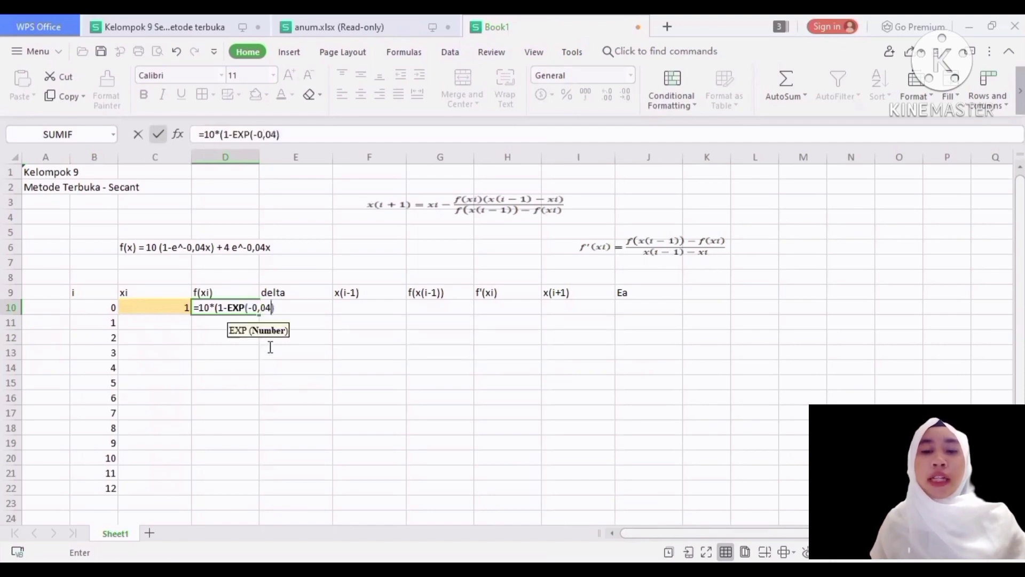
pyautogui.click(163, 305)
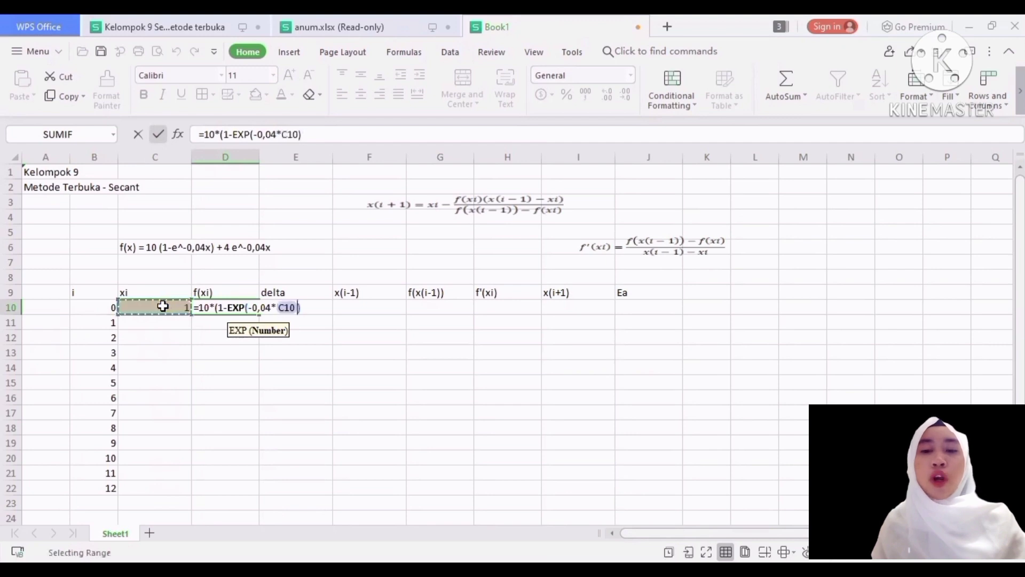
pyautogui.click(320, 134)
pyautogui.write(')+4*')
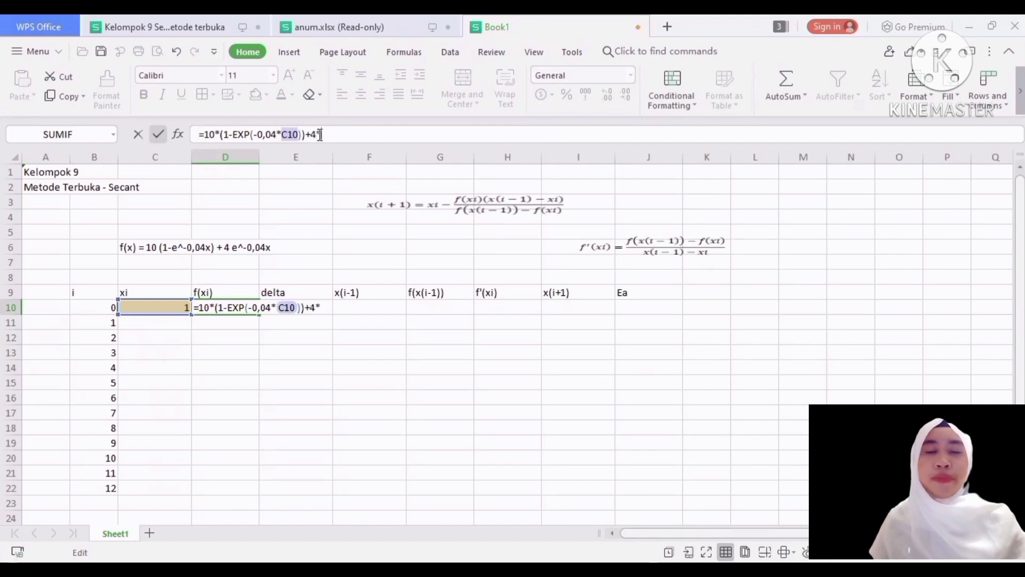
pyautogui.write('ex')
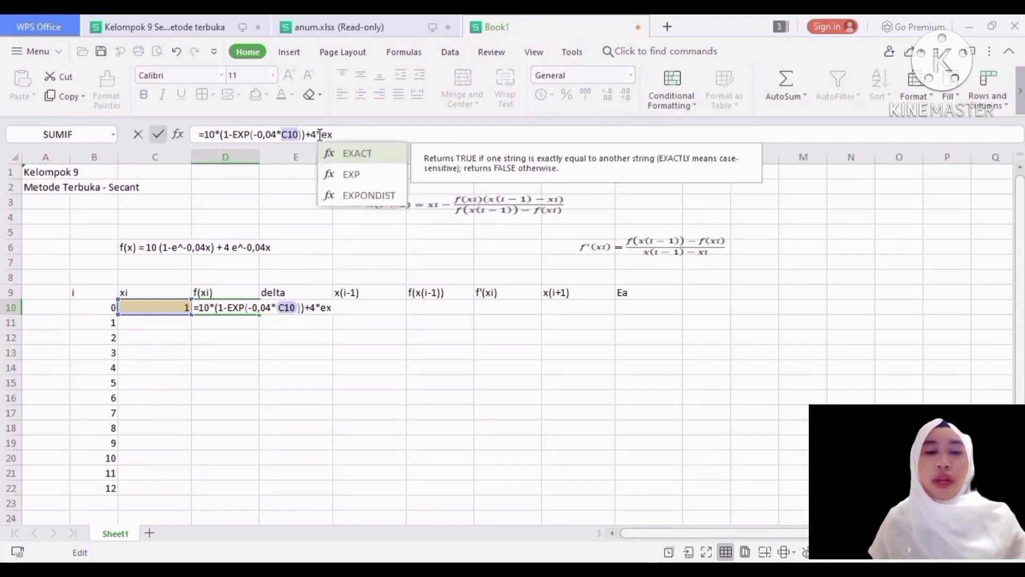
pyautogui.doubleClick(343, 175)
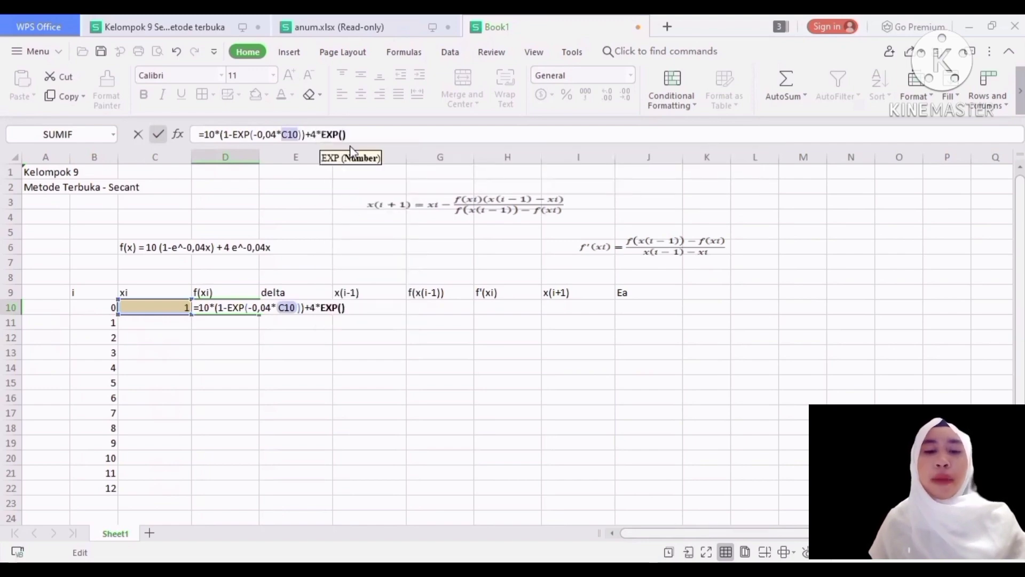
pyautogui.write('-')
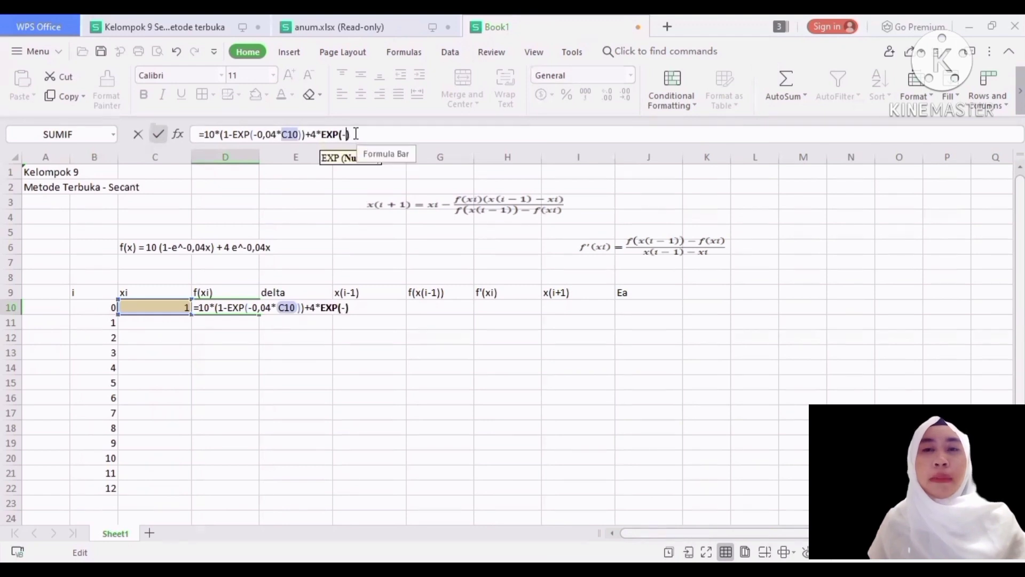
pyautogui.write('0,04')
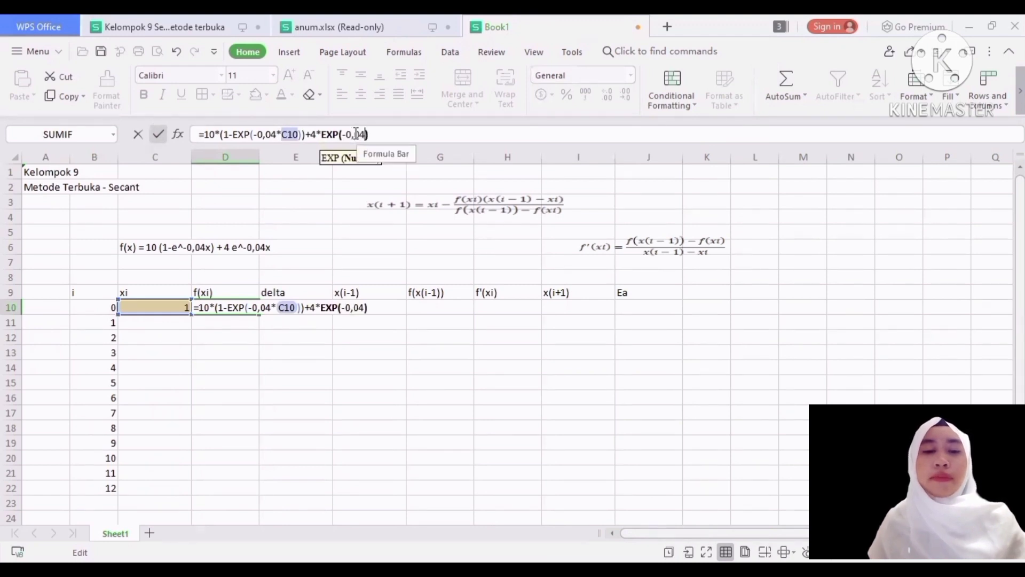
pyautogui.write('*')
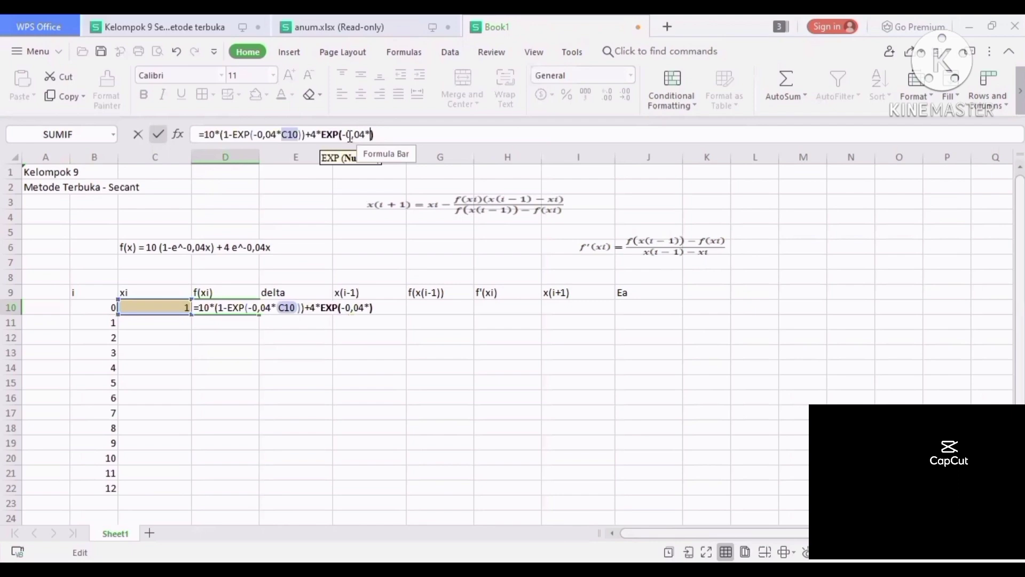
pyautogui.click(164, 309)
pyautogui.press('Return')
pyautogui.write('=0,1')
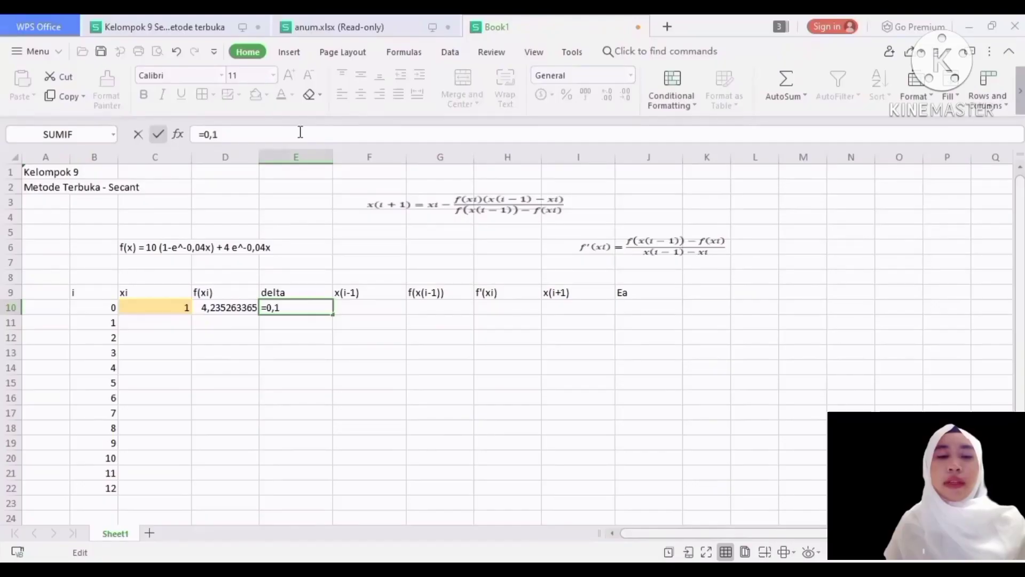
# Complete the delta in E10 as 0,1 times xi from C10.
pyautogui.write('*')
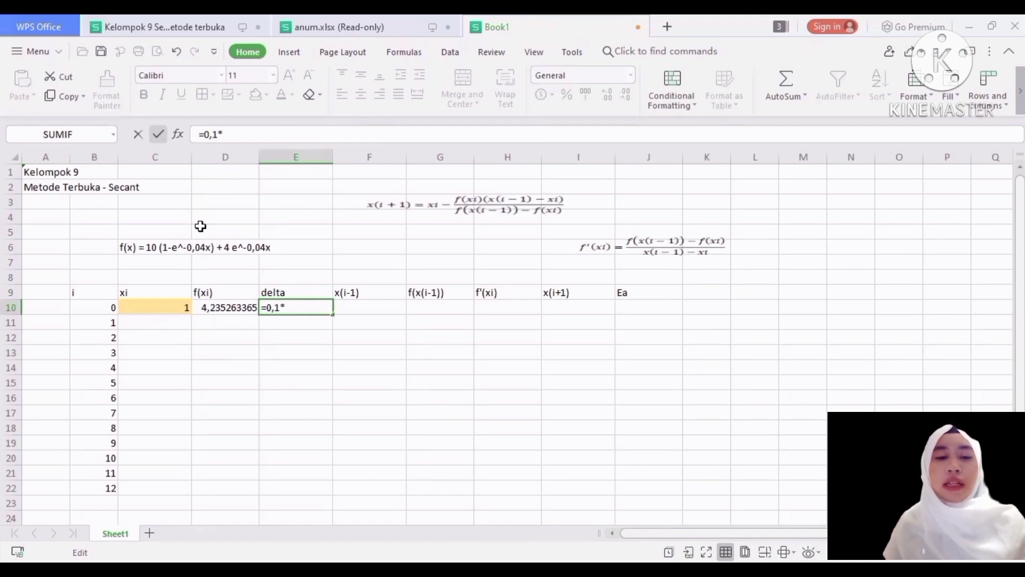
pyautogui.click(149, 312)
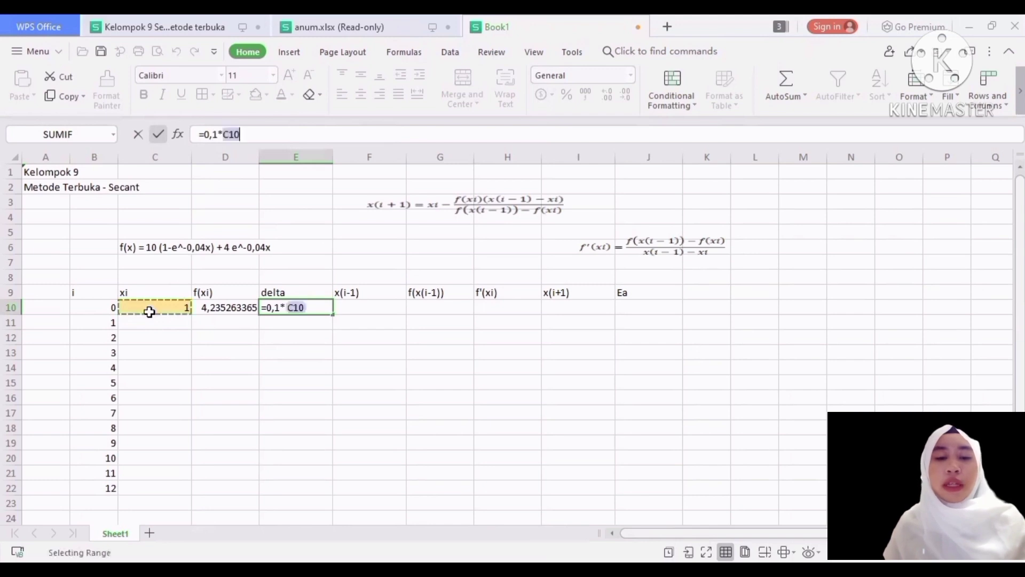
pyautogui.press('Return')
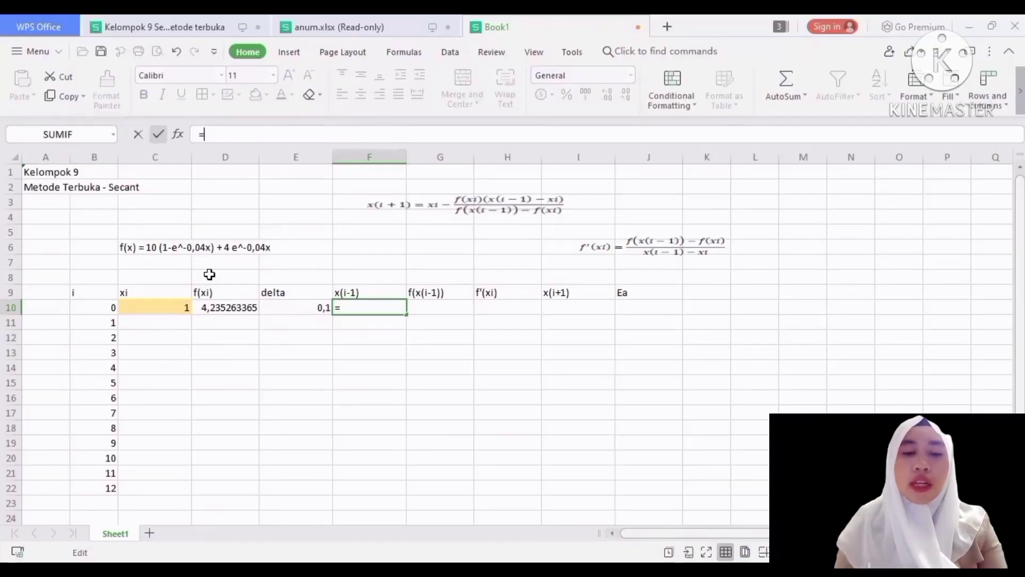
# Set x(i-1) in F10 to =C10-E10, giving 0,9.
pyautogui.click(183, 310)
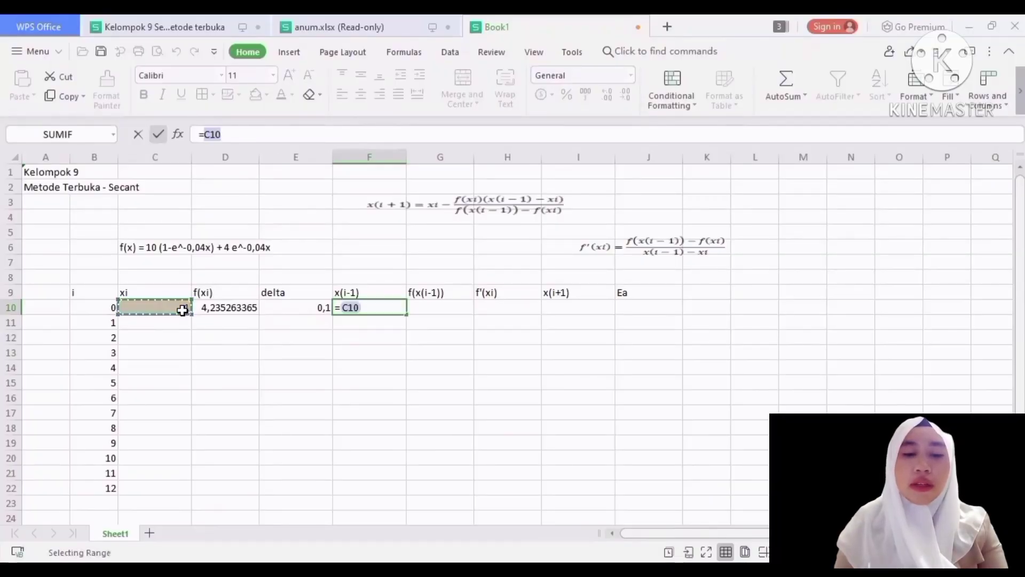
pyautogui.write('-')
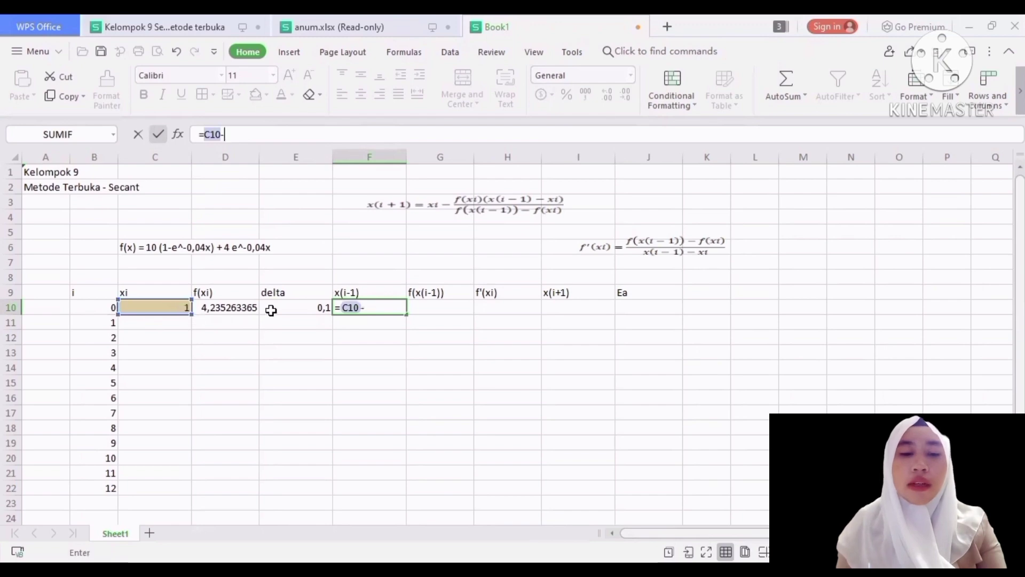
pyautogui.click(271, 310)
pyautogui.press('Return')
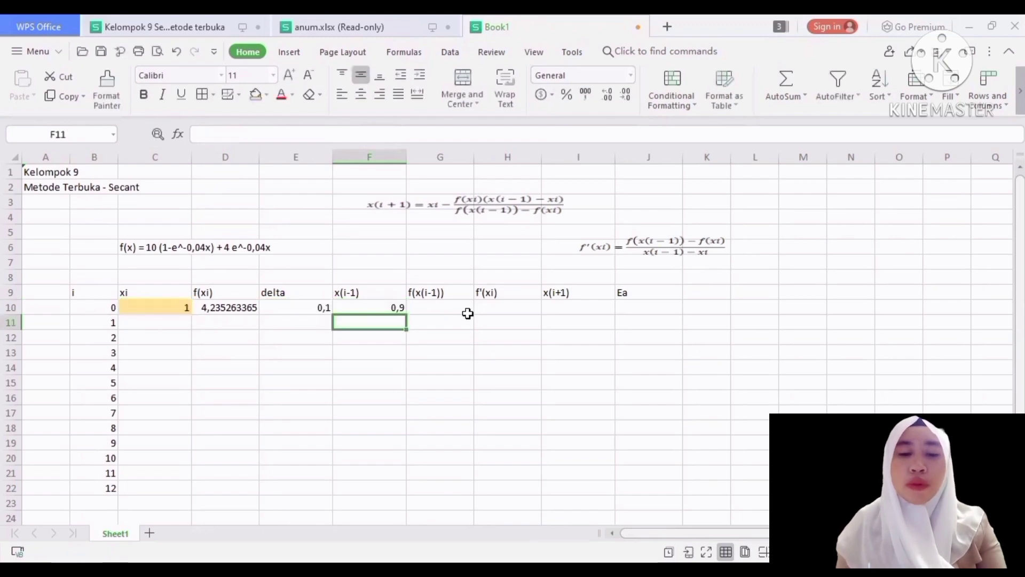
pyautogui.click(454, 307)
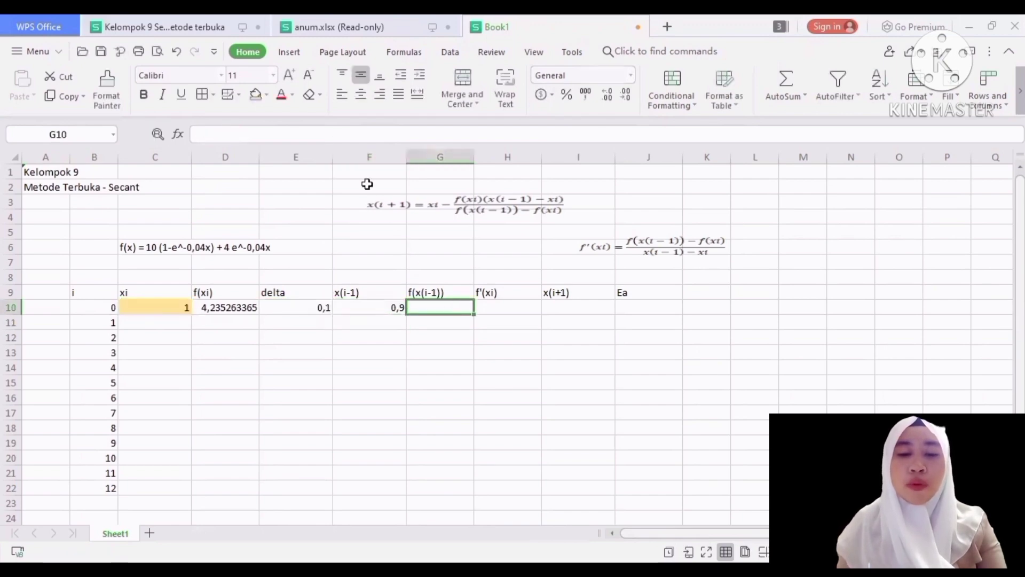
# Start G10's f(x(i-1)) formula with the 10*(1-EXP(-0,04*F10)) term.
pyautogui.click(307, 132)
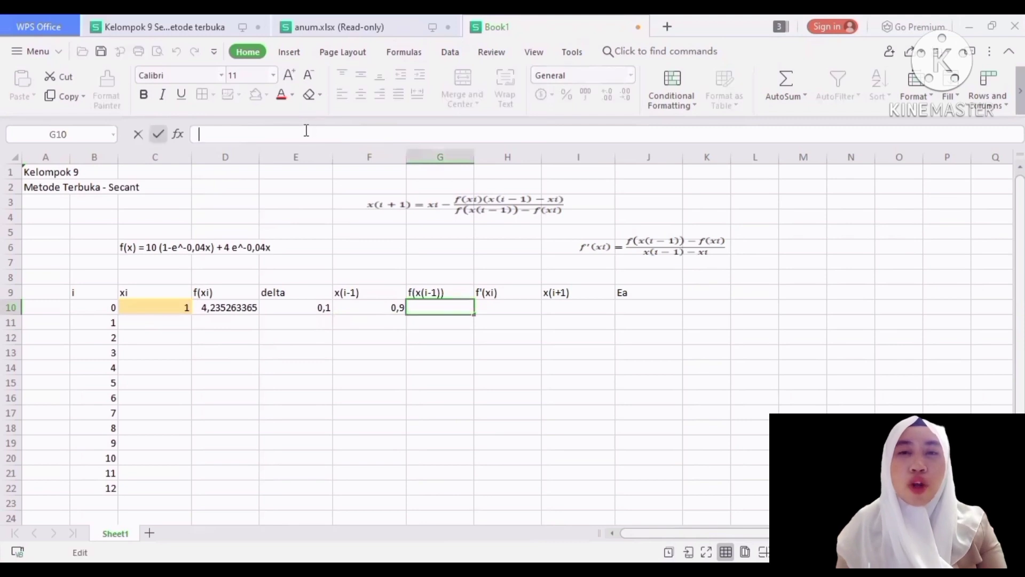
pyautogui.press('Escape')
pyautogui.click(306, 131)
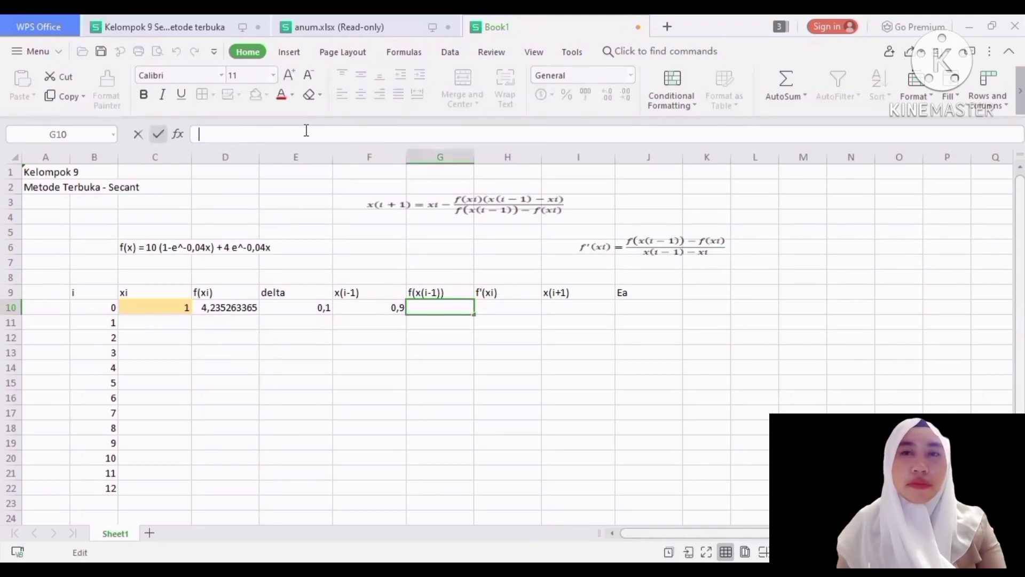
pyautogui.write('=10*(1-')
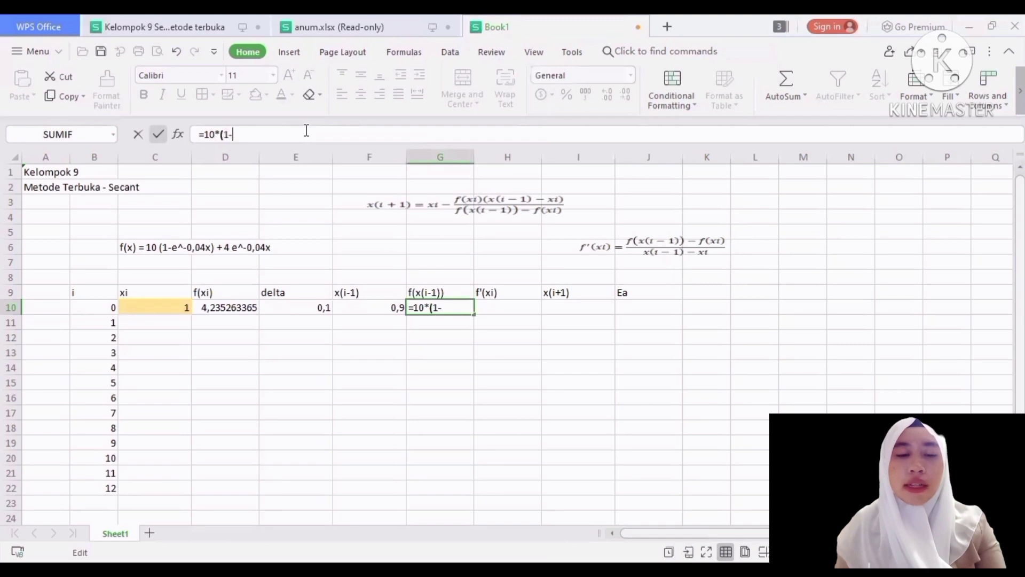
pyautogui.write('ex')
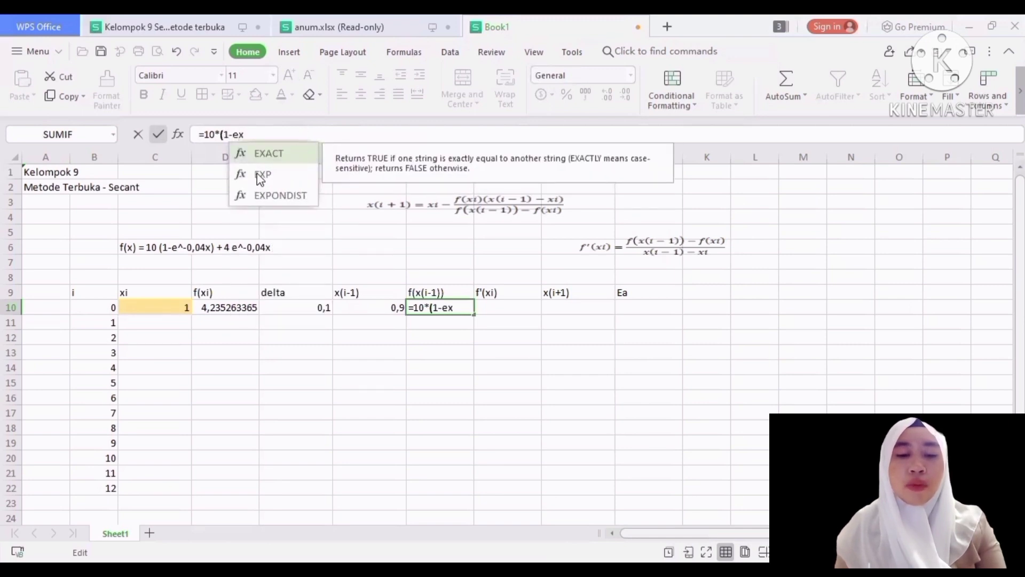
pyautogui.doubleClick(258, 175)
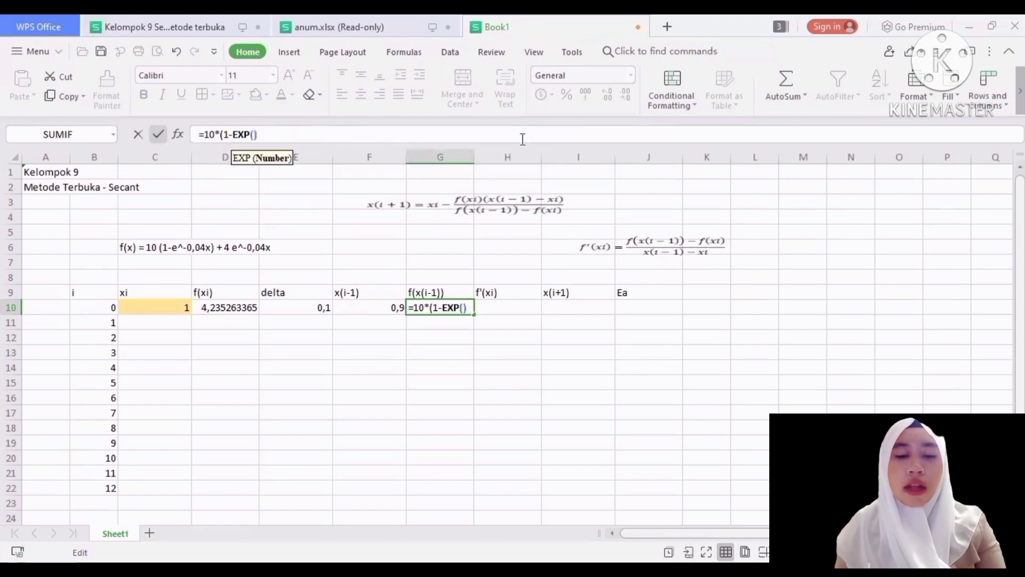
pyautogui.write('-0,04*')
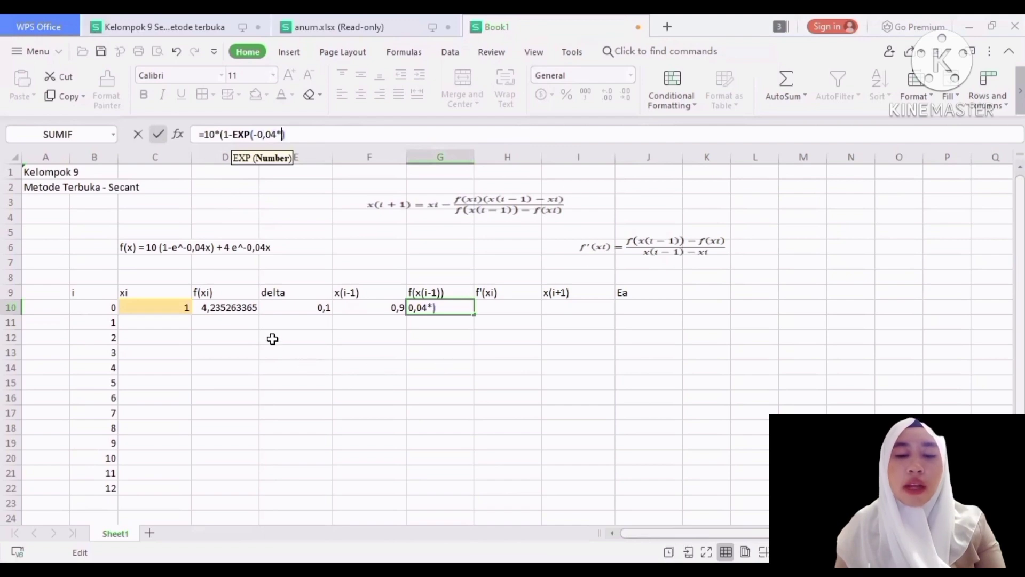
pyautogui.click(380, 312)
pyautogui.click(340, 134)
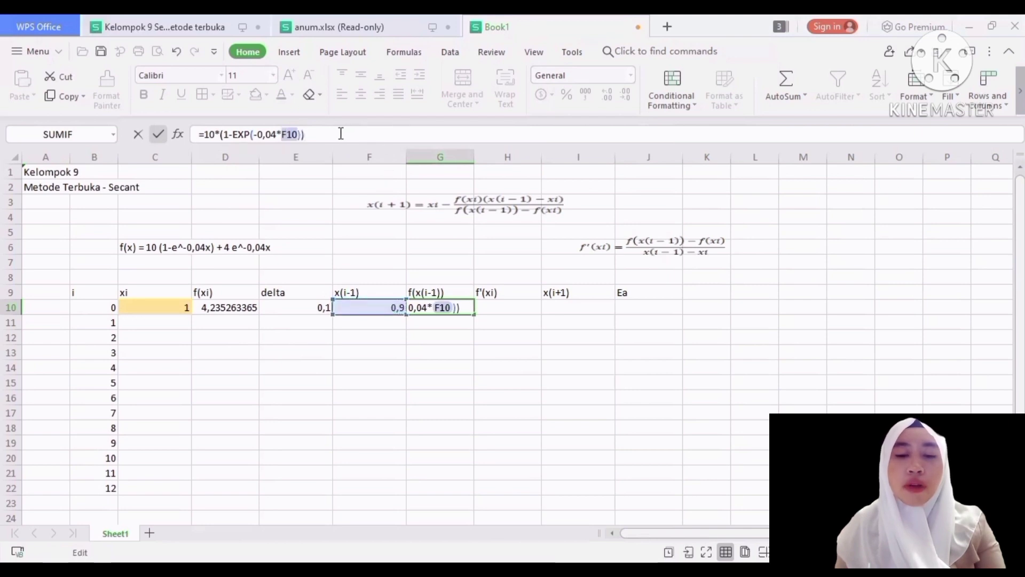
# Add the 4*EXP(-0,04*F10) term and commit, giving 4,212158239.
pyautogui.write('*')
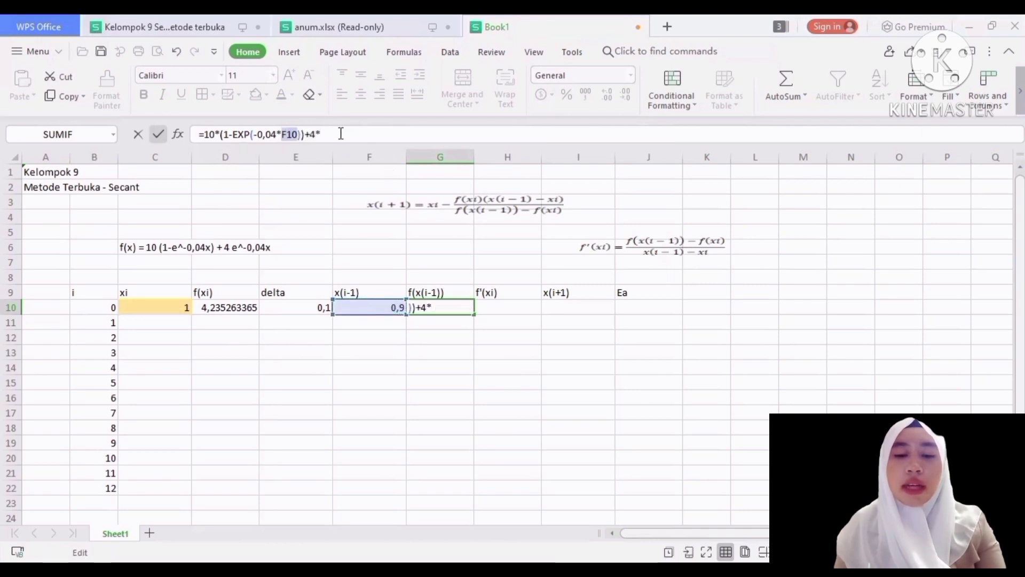
pyautogui.write('ex')
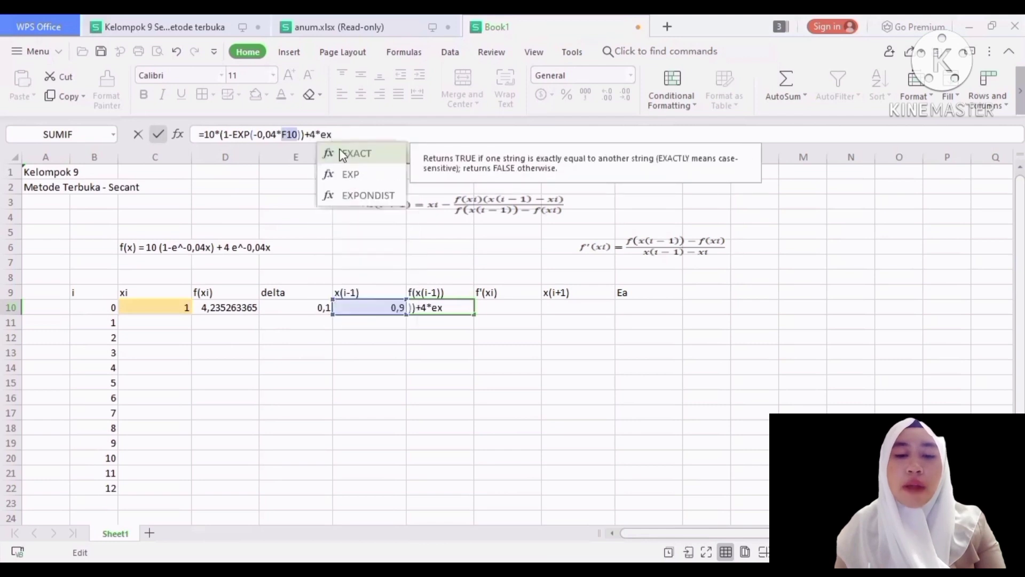
pyautogui.doubleClick(344, 175)
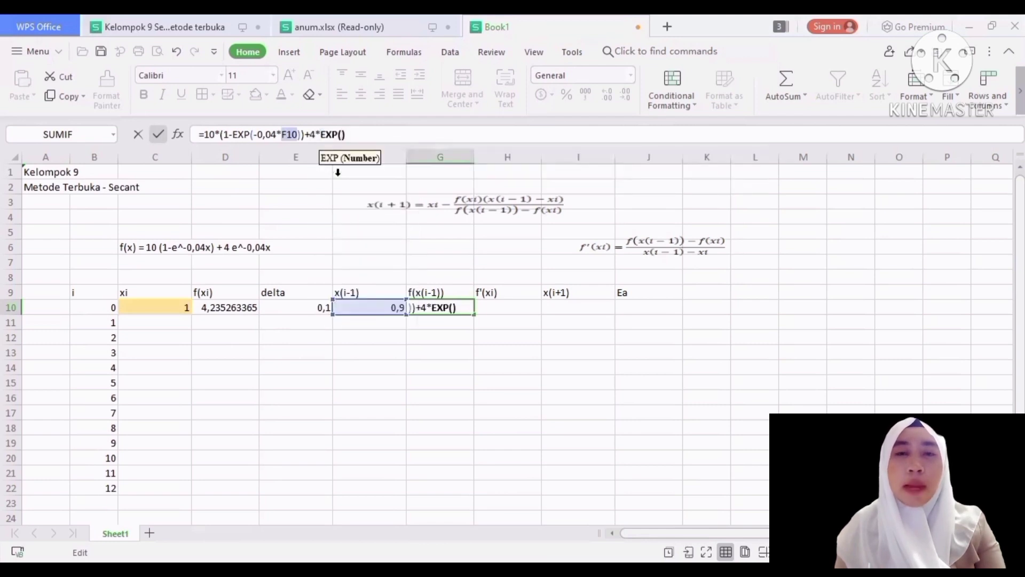
pyautogui.write('-')
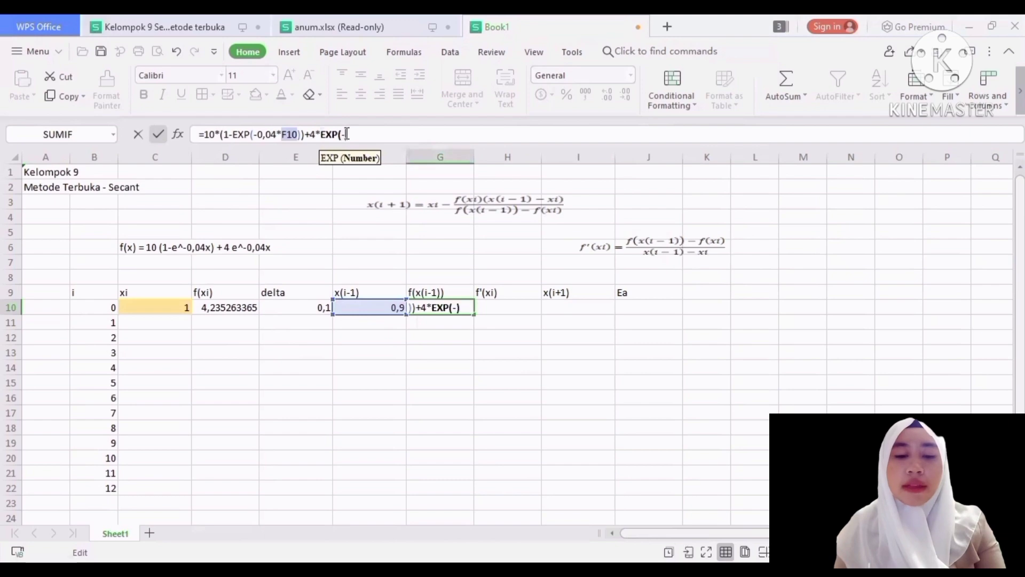
pyautogui.write('0,05')
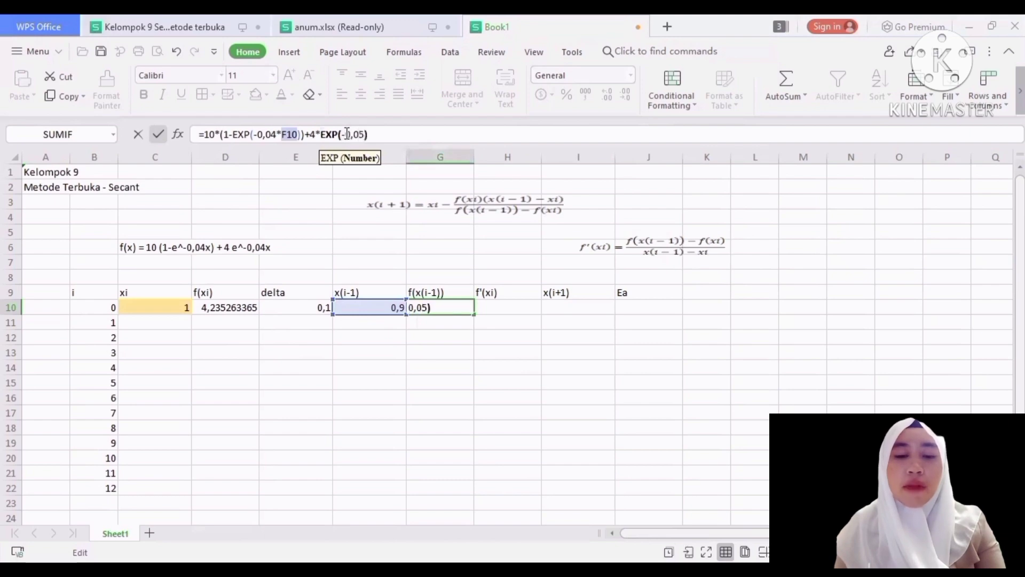
pyautogui.press('BackSpace')
pyautogui.write('4')
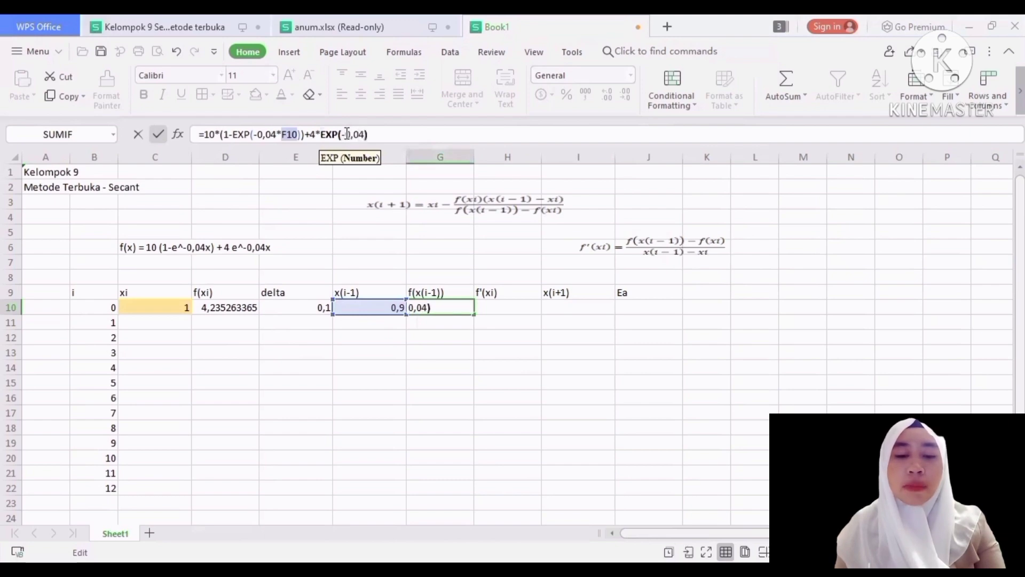
pyautogui.write('*')
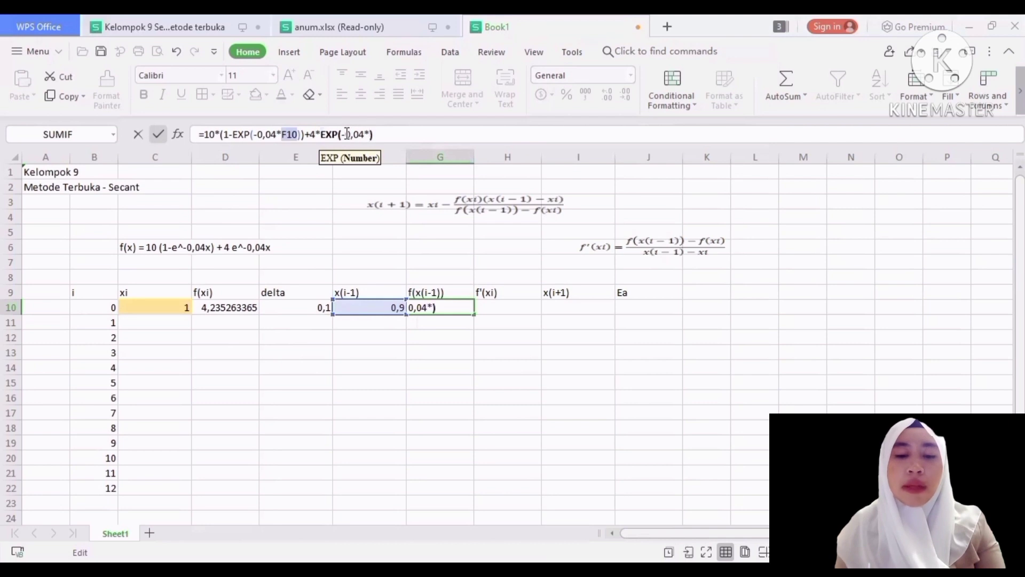
pyautogui.click(391, 310)
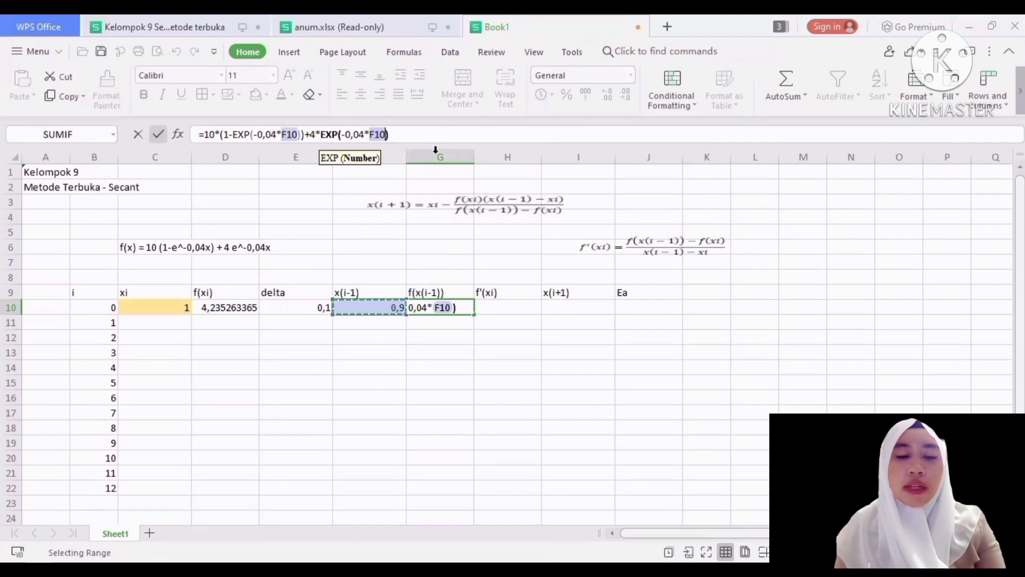
pyautogui.press('Return')
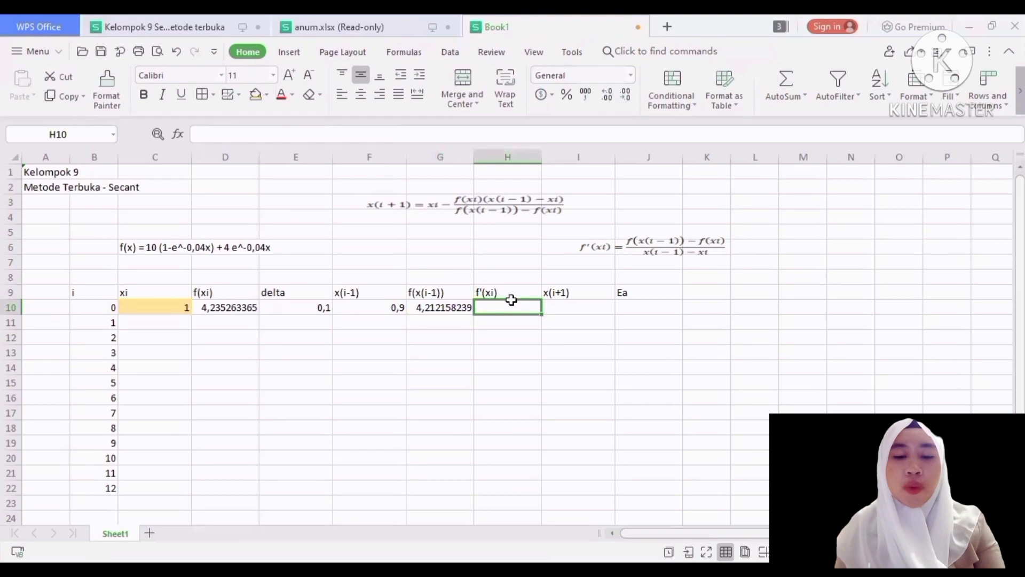
# Enter =(G10-D10)/(F10-C10) in H10, giving f'(xi) 0,23105126.
pyautogui.write('=(')
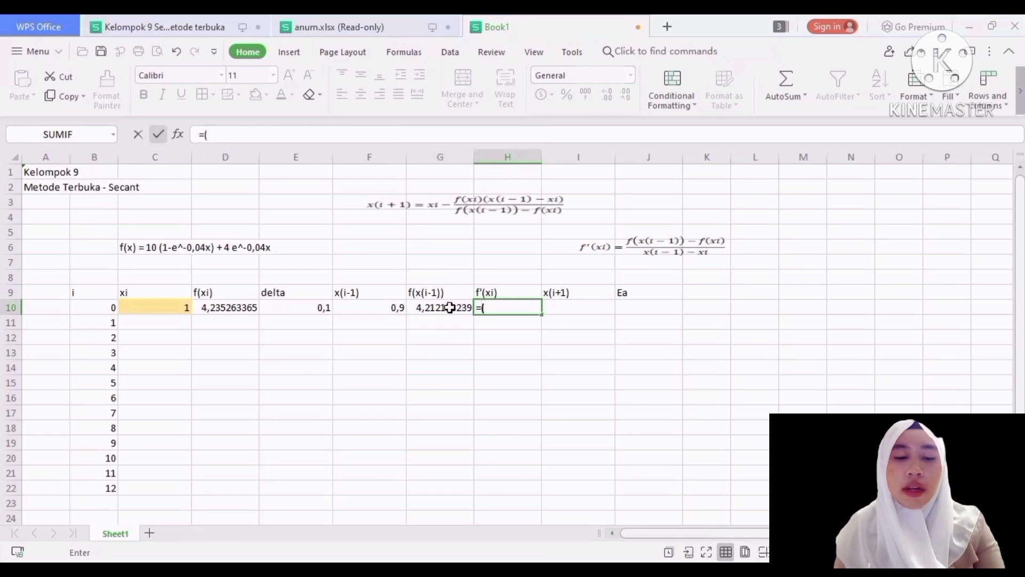
pyautogui.click(450, 308)
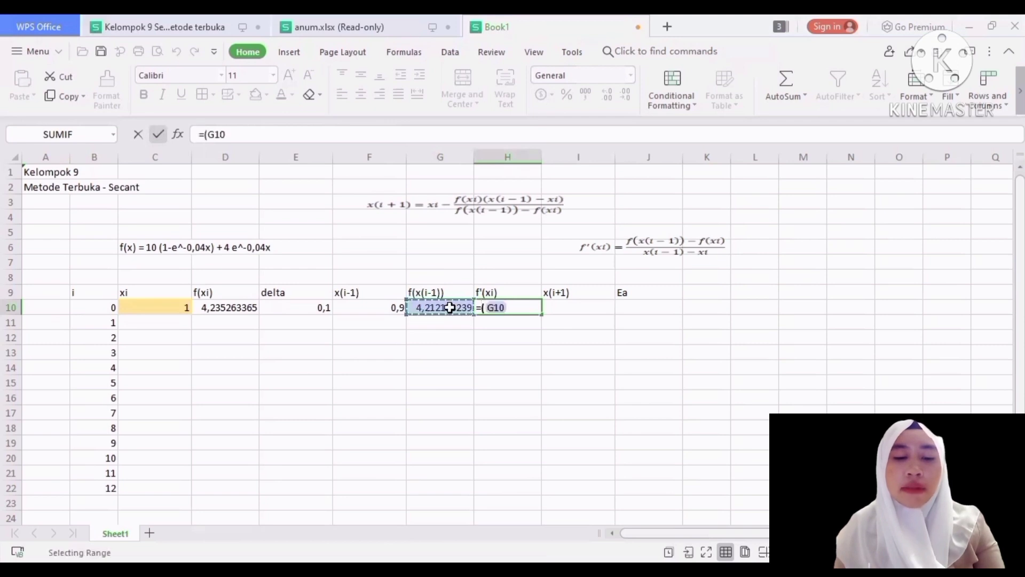
pyautogui.write('-')
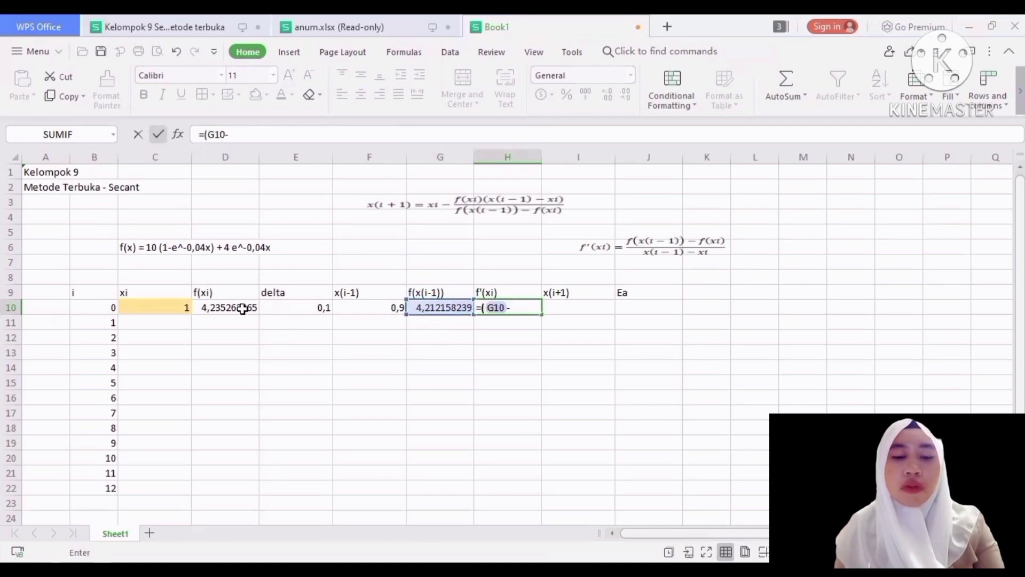
pyautogui.click(243, 309)
pyautogui.write(')/')
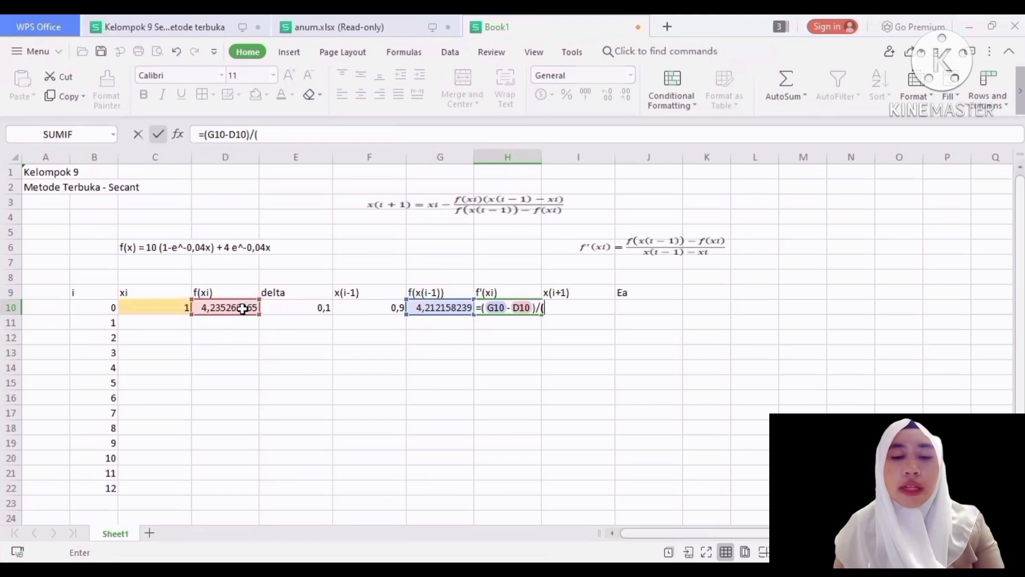
pyautogui.write('(')
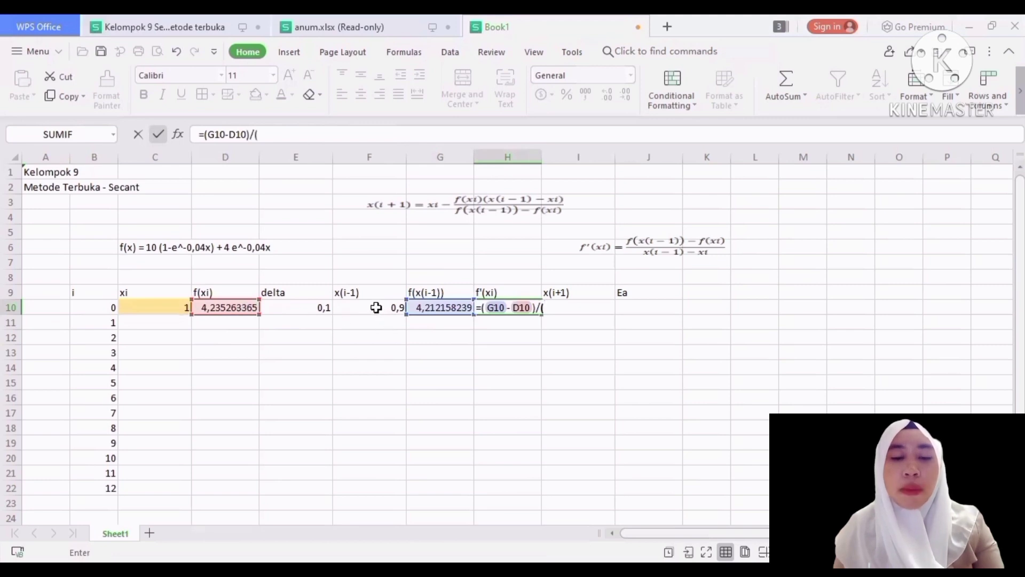
pyautogui.click(376, 308)
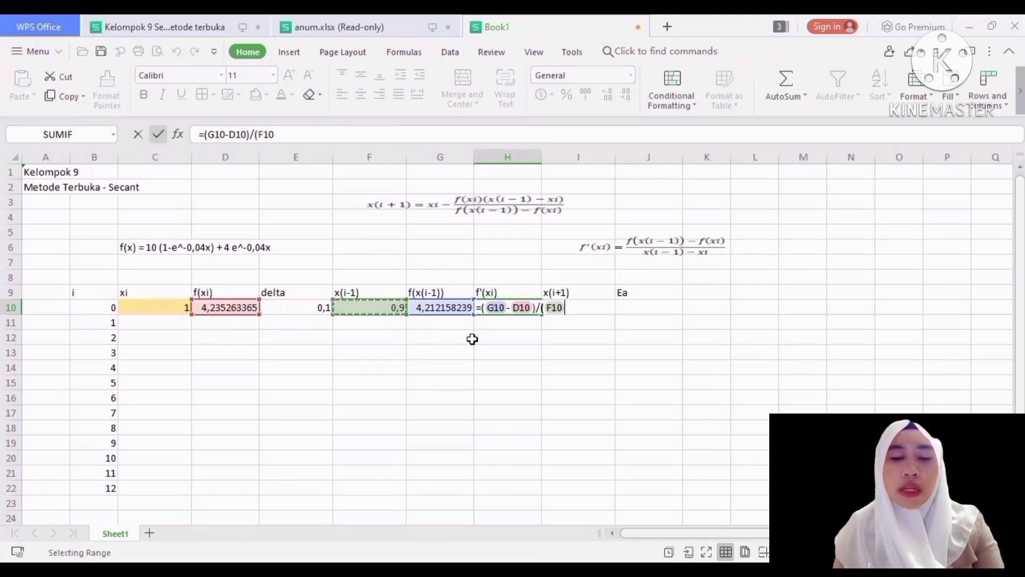
pyautogui.write('-')
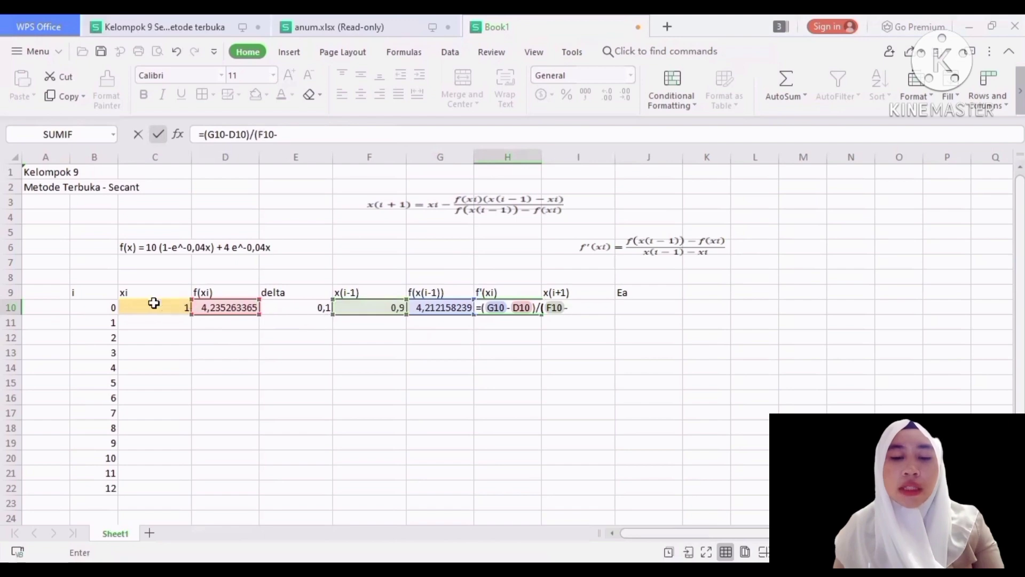
pyautogui.click(152, 309)
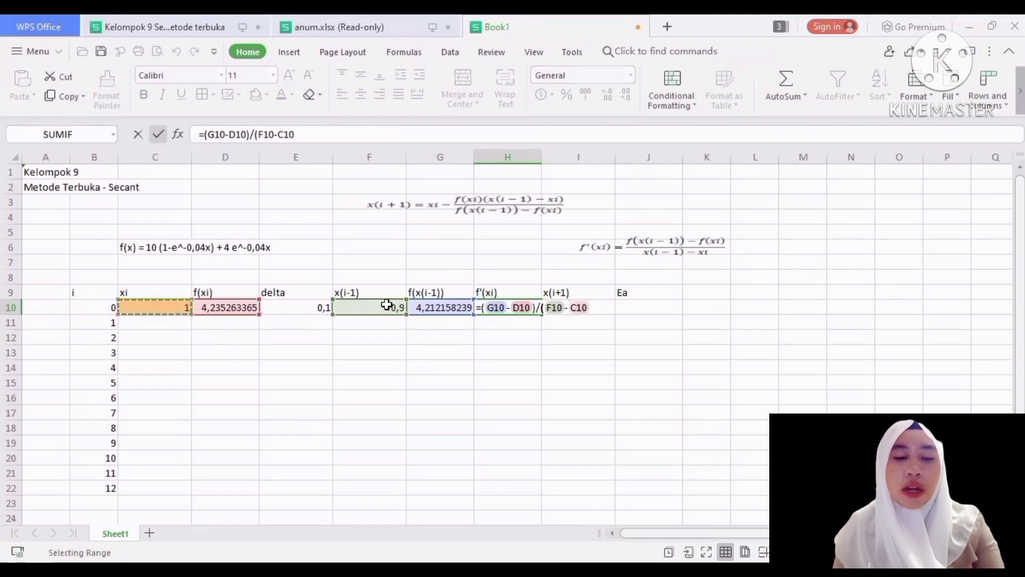
pyautogui.press('Return')
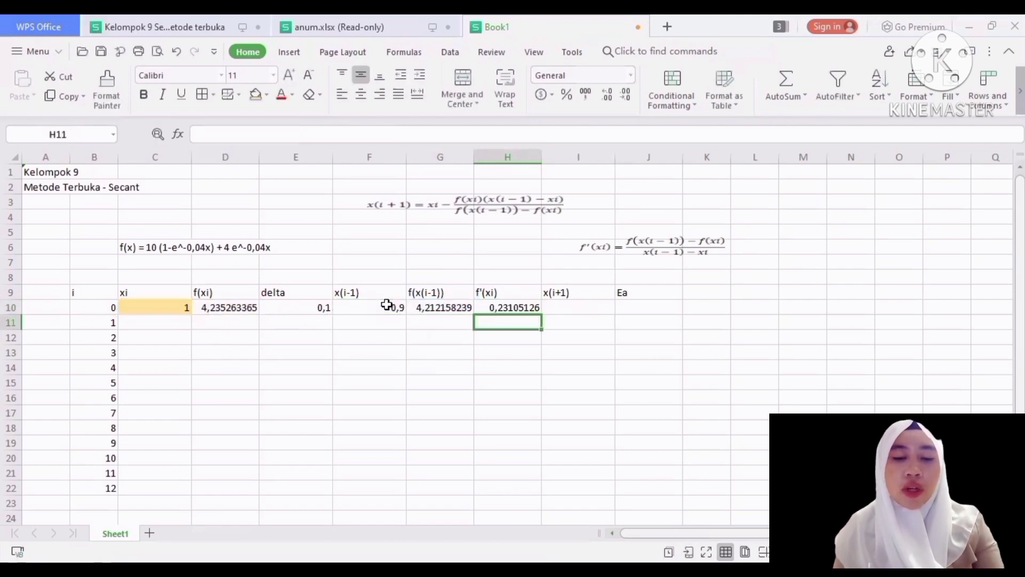
# Begin the x(i+1) secant formula in I10 as =C10-((D10*(F10-C10)).
pyautogui.click(553, 309)
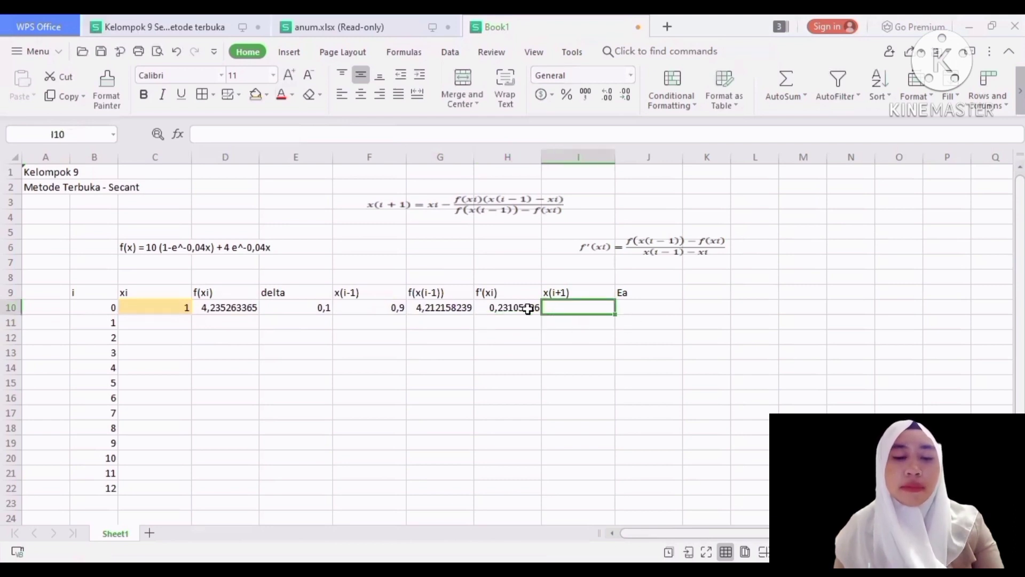
pyautogui.write('=')
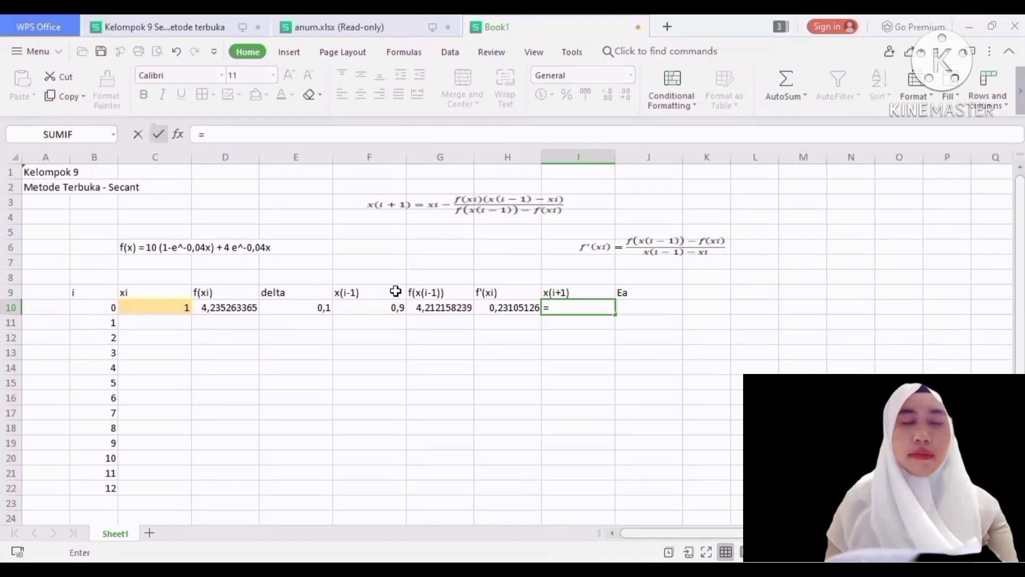
pyautogui.click(172, 307)
pyautogui.write('-')
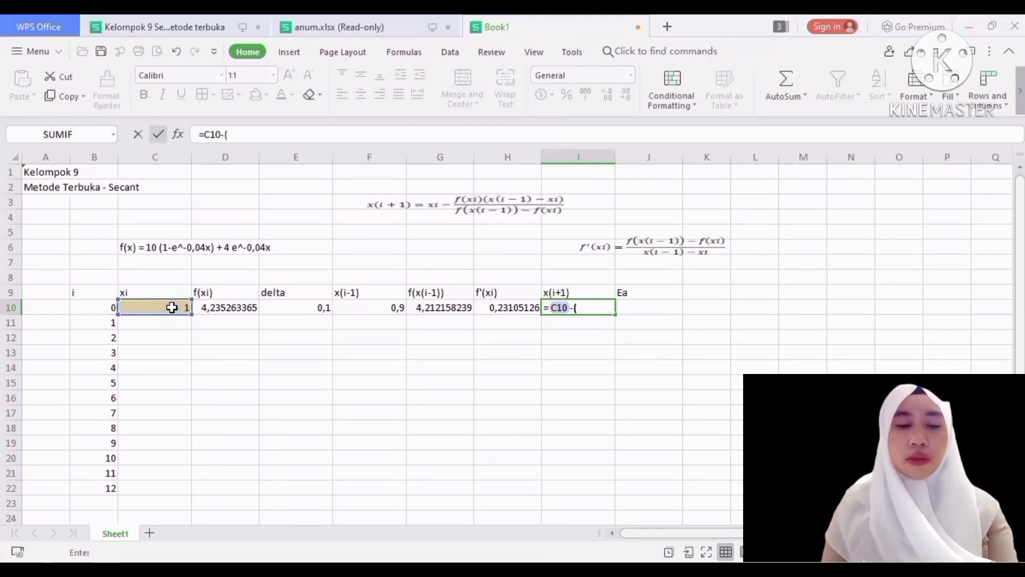
pyautogui.write('(')
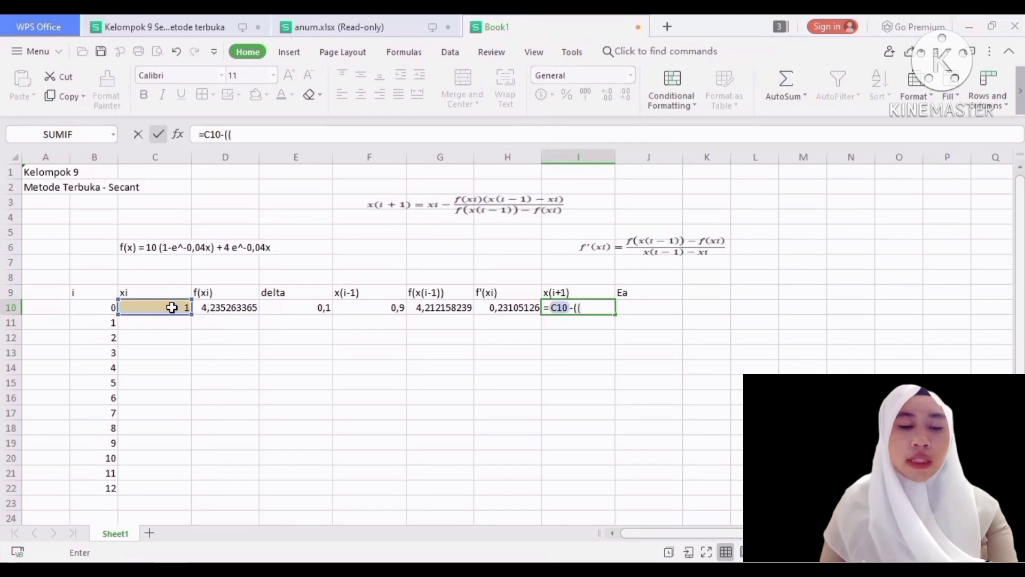
pyautogui.click(241, 308)
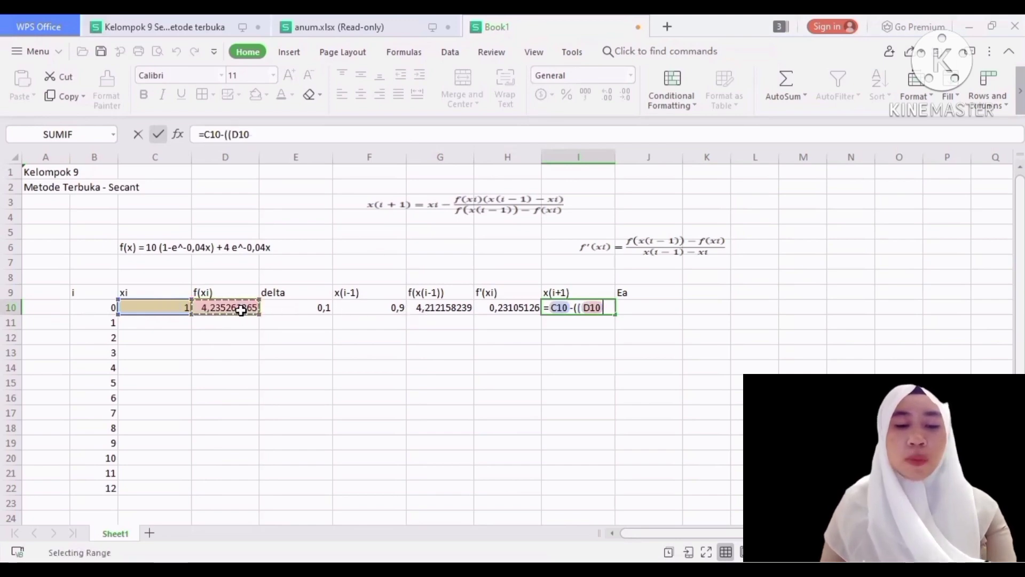
pyautogui.write('*')
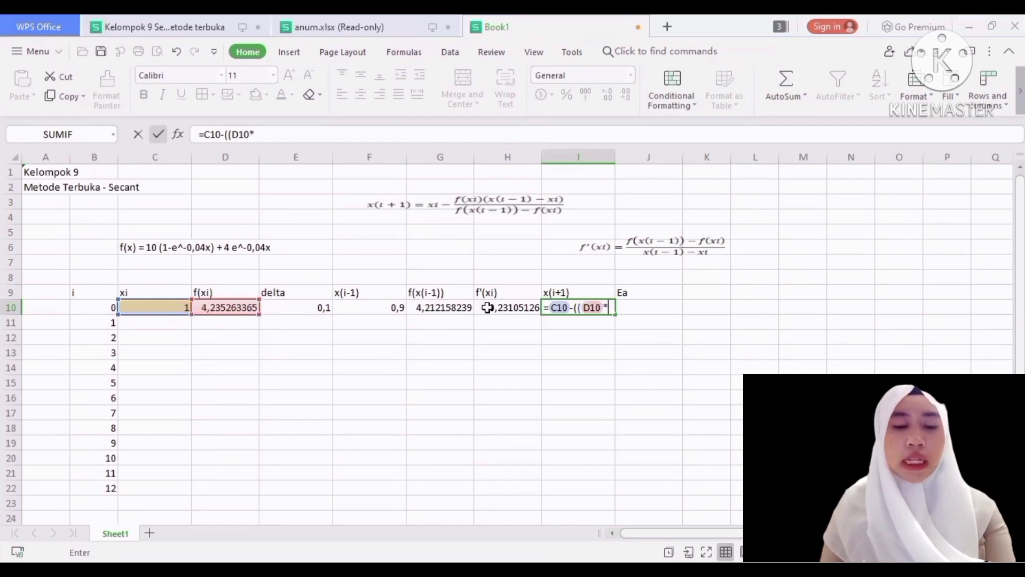
pyautogui.click(362, 309)
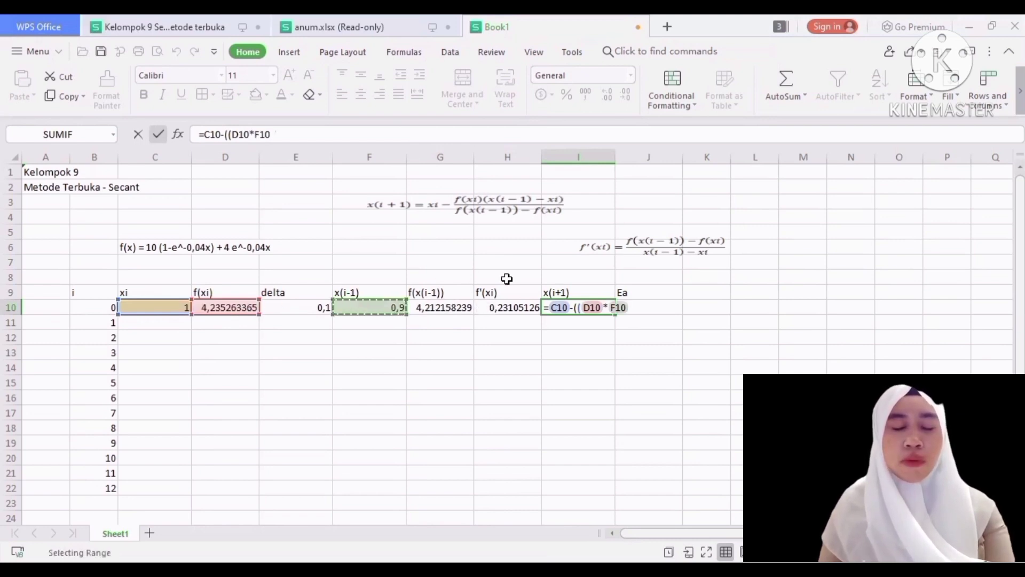
pyautogui.click(609, 307)
pyautogui.write('(')
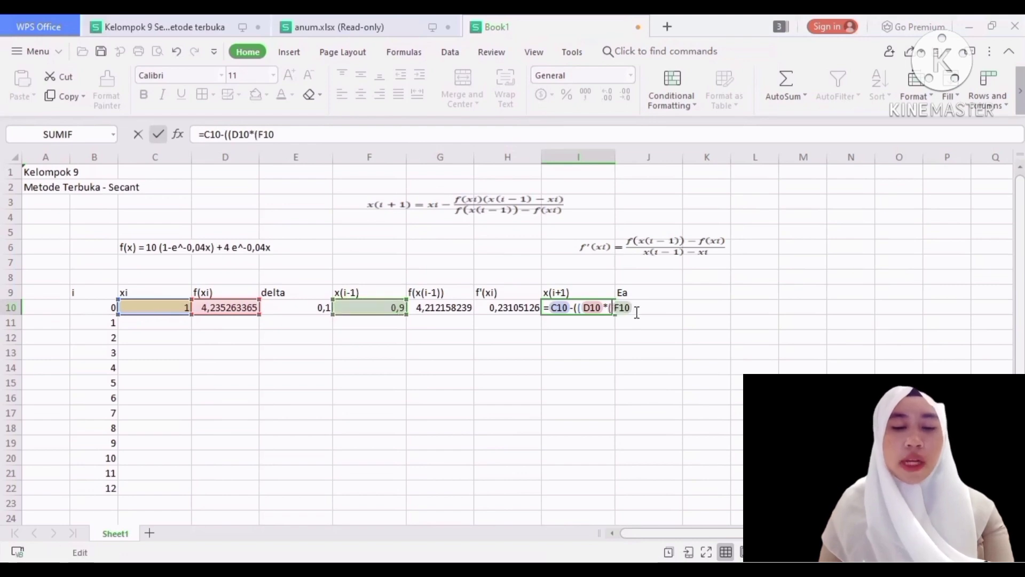
pyautogui.click(636, 313)
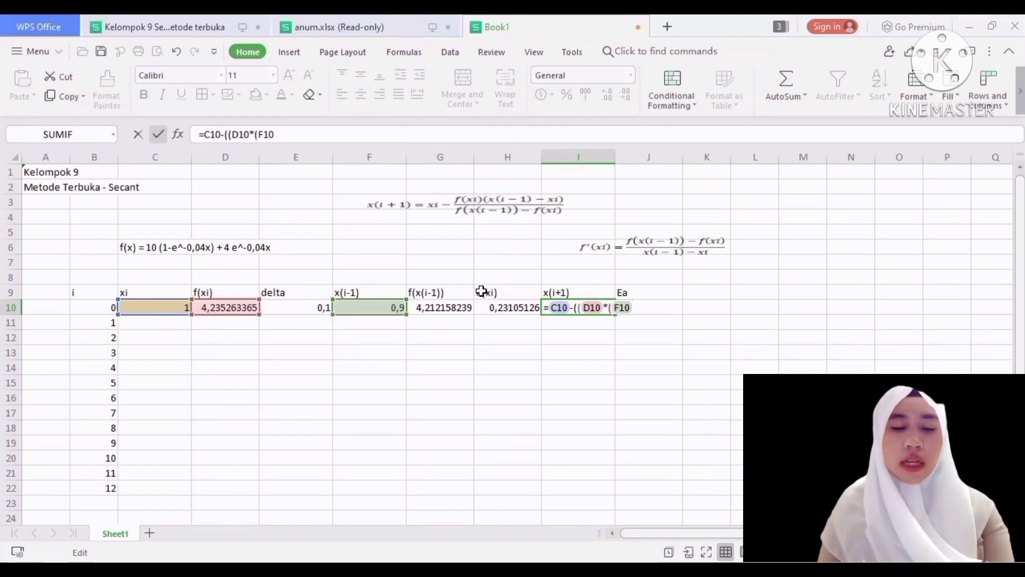
pyautogui.write('-')
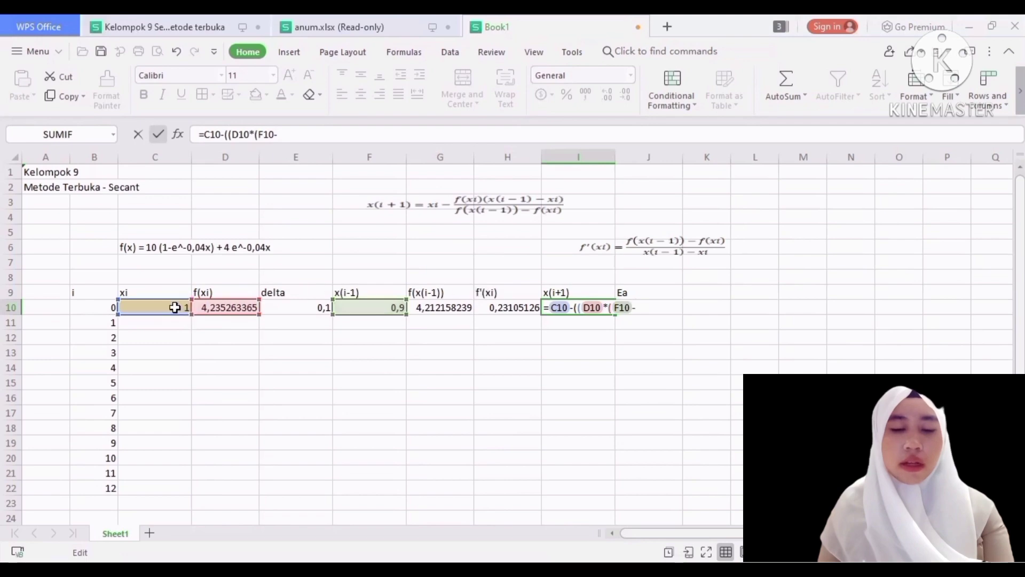
pyautogui.click(174, 307)
pyautogui.write('))/')
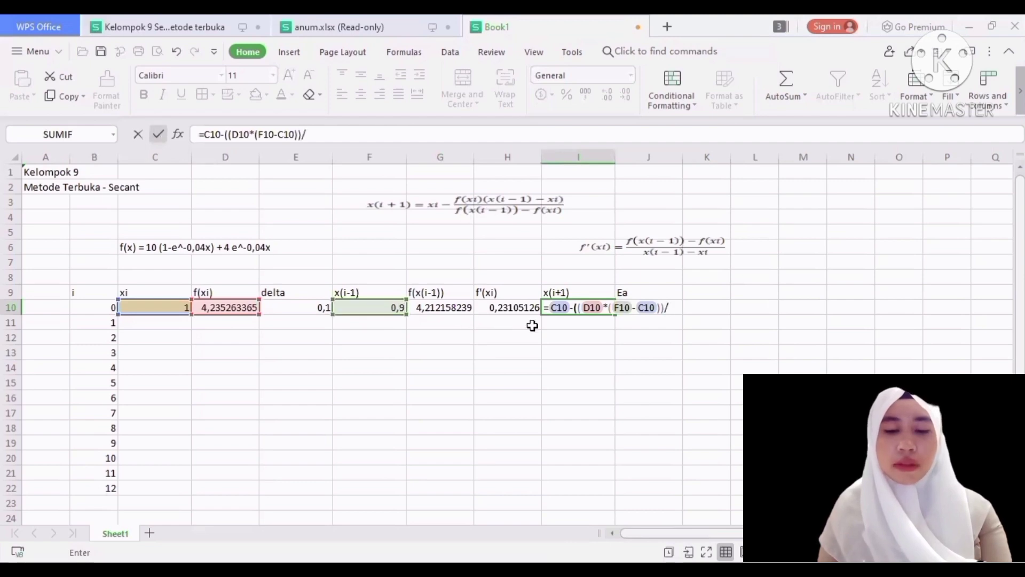
# Divide by (G10-D10) and commit, giving x(i+1) -17,33040585.
pyautogui.click(460, 309)
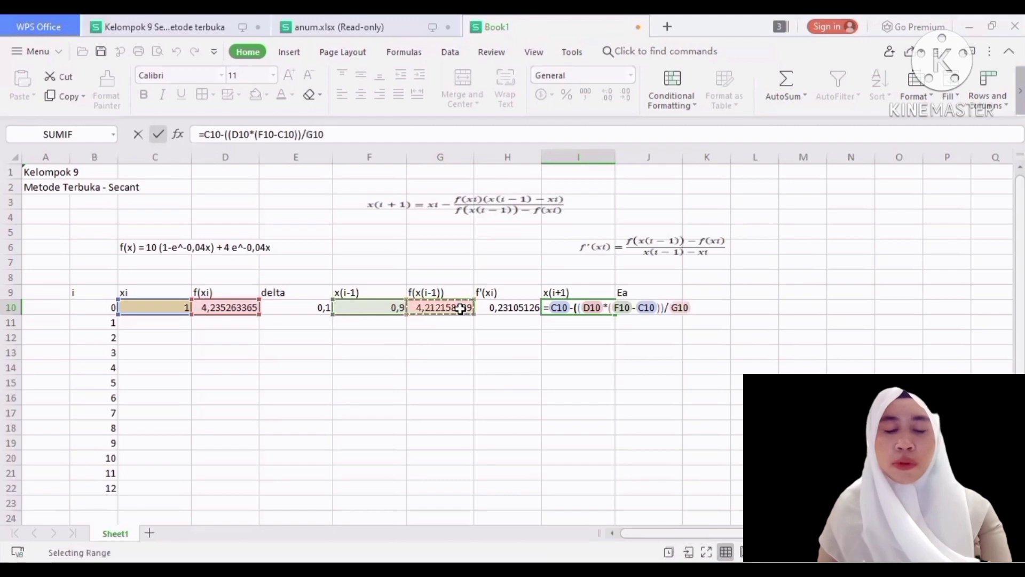
pyautogui.click(673, 308)
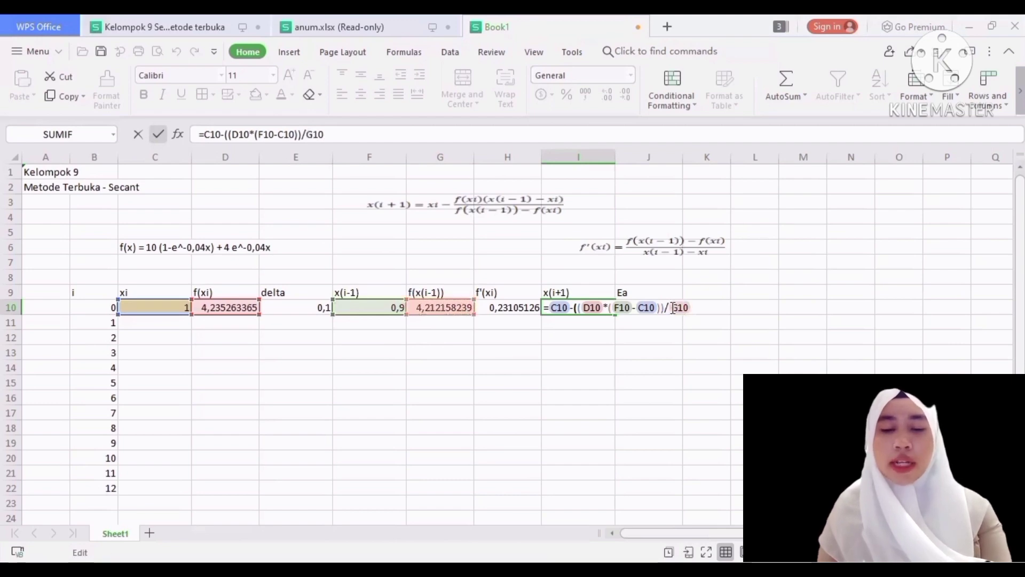
pyautogui.write('(')
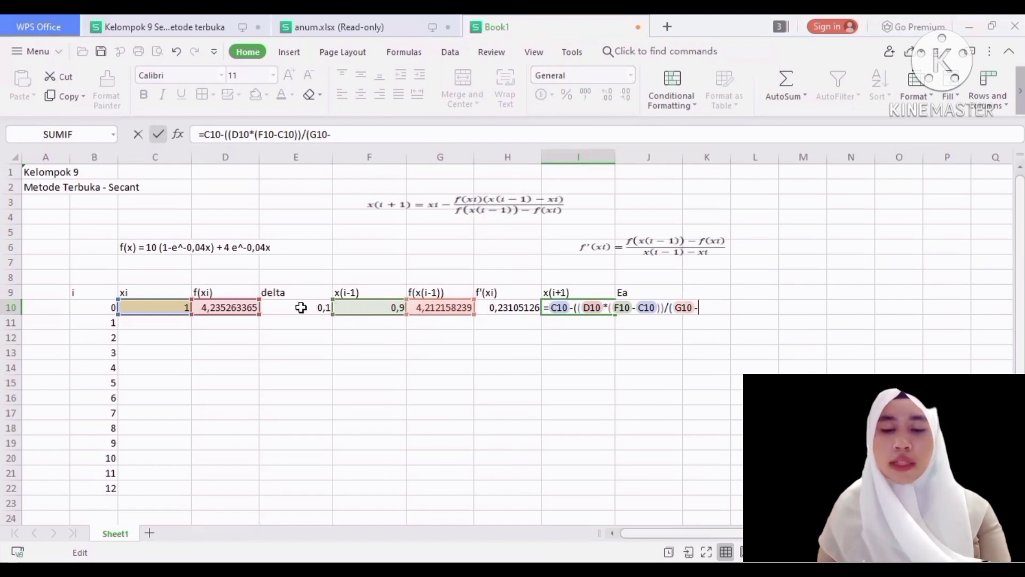
pyautogui.click(238, 308)
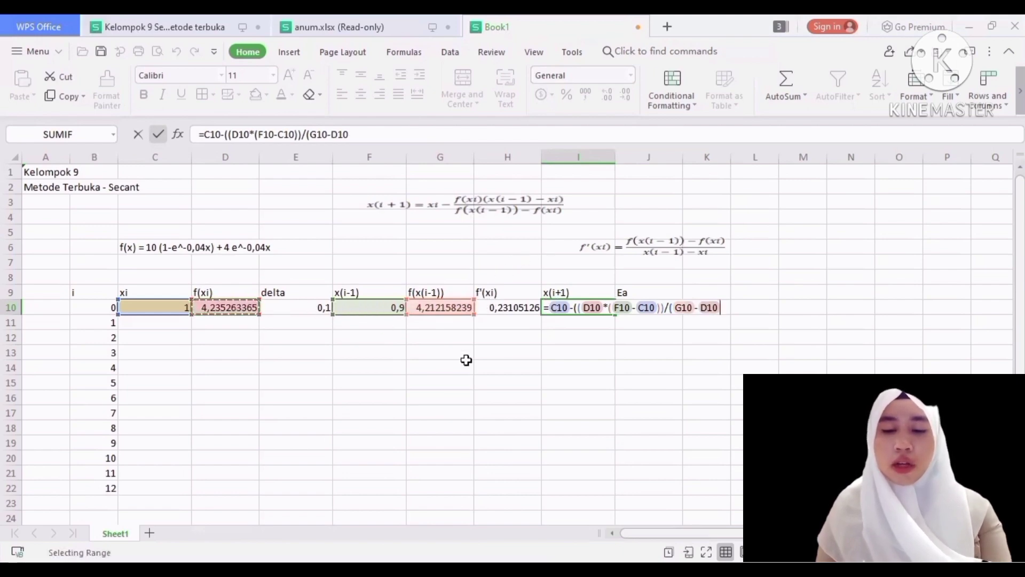
pyautogui.write(')')
pyautogui.press('Return')
pyautogui.press('Up')
pyautogui.press('Right')
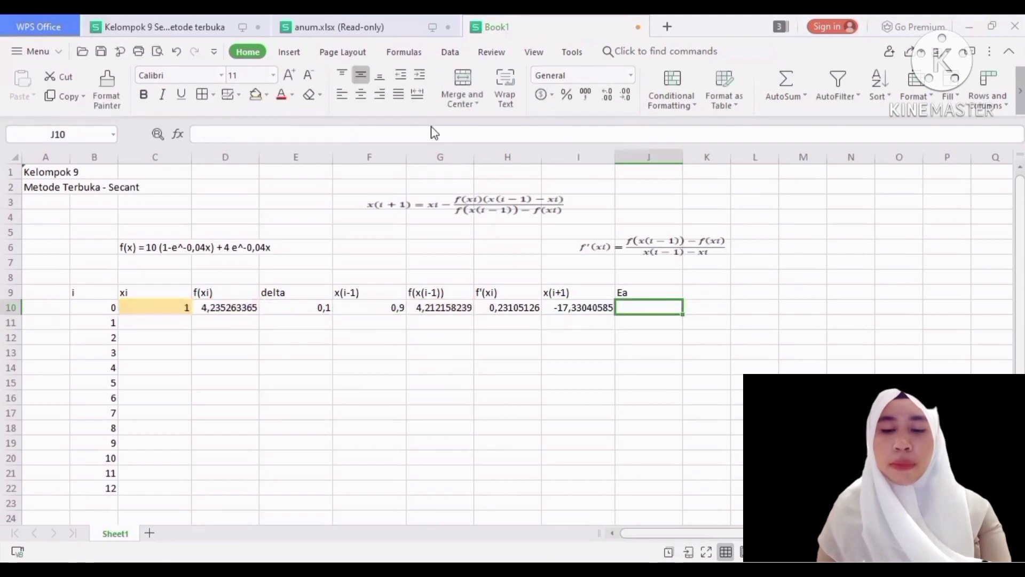
# Enter =ABS((I10-C10)/I10) in J10, giving Ea 1,057702053.
pyautogui.click(428, 132)
pyautogui.write('=a')
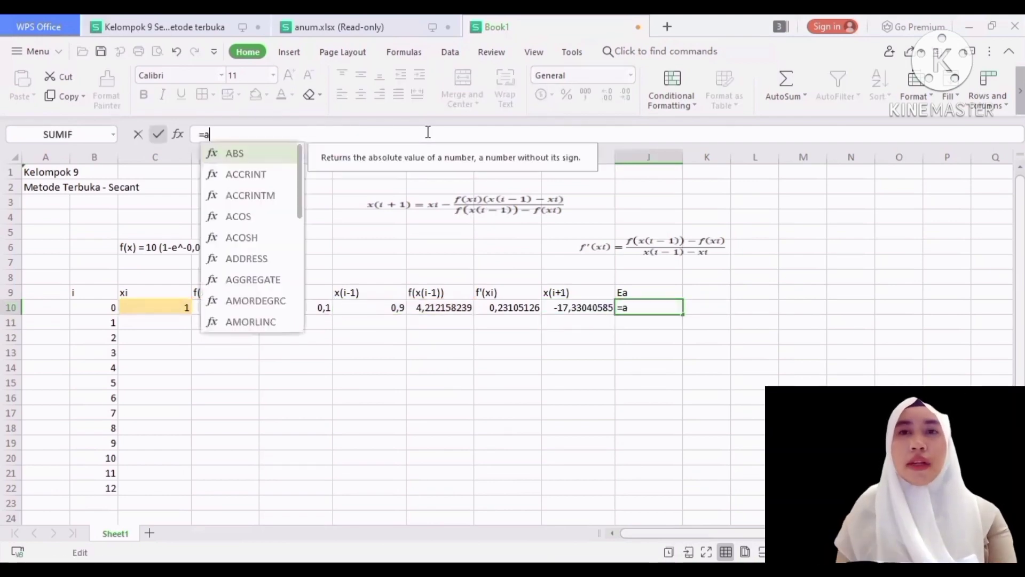
pyautogui.write('bs')
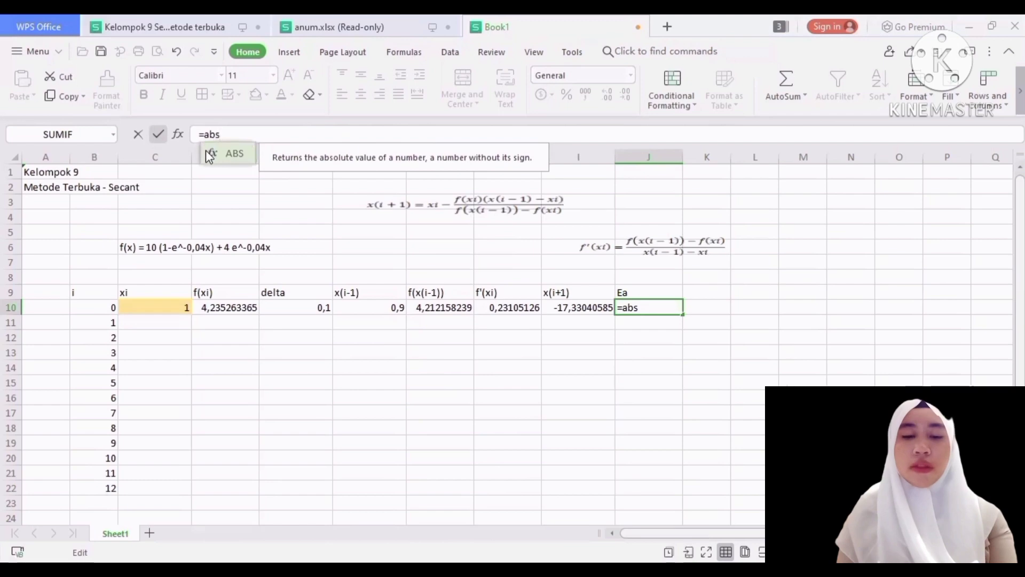
pyautogui.doubleClick(207, 150)
pyautogui.write('((')
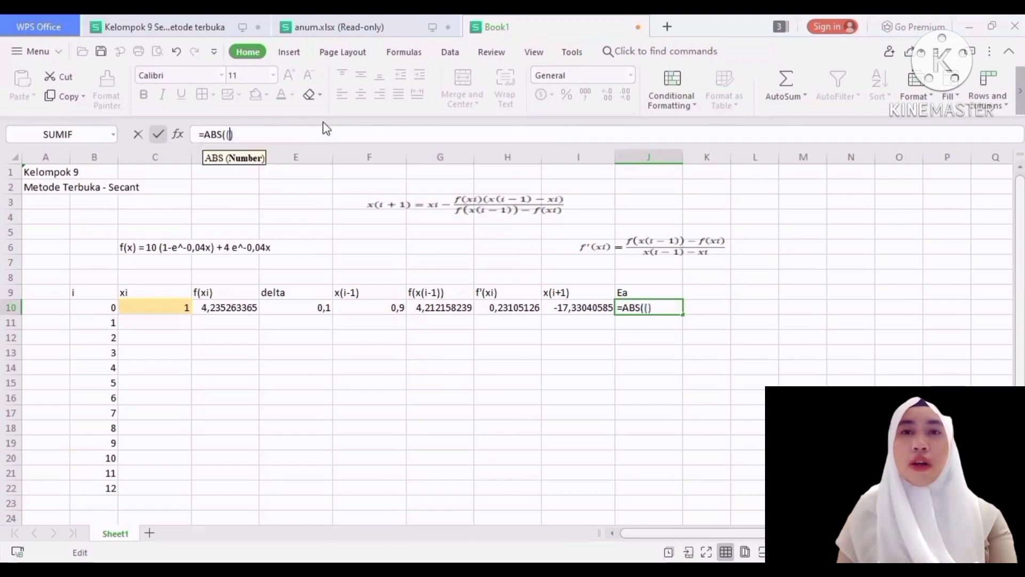
pyautogui.click(585, 307)
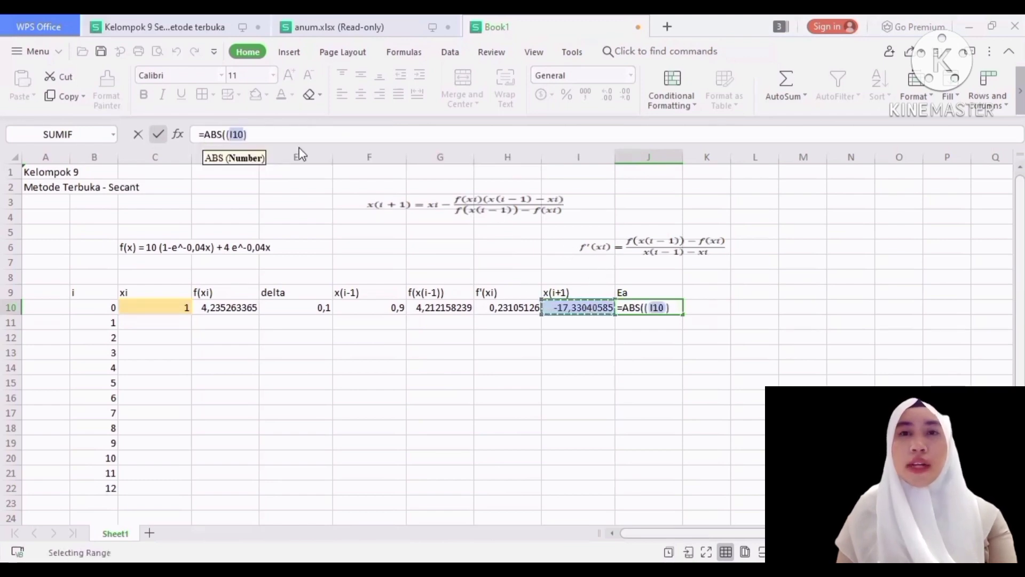
pyautogui.write('-')
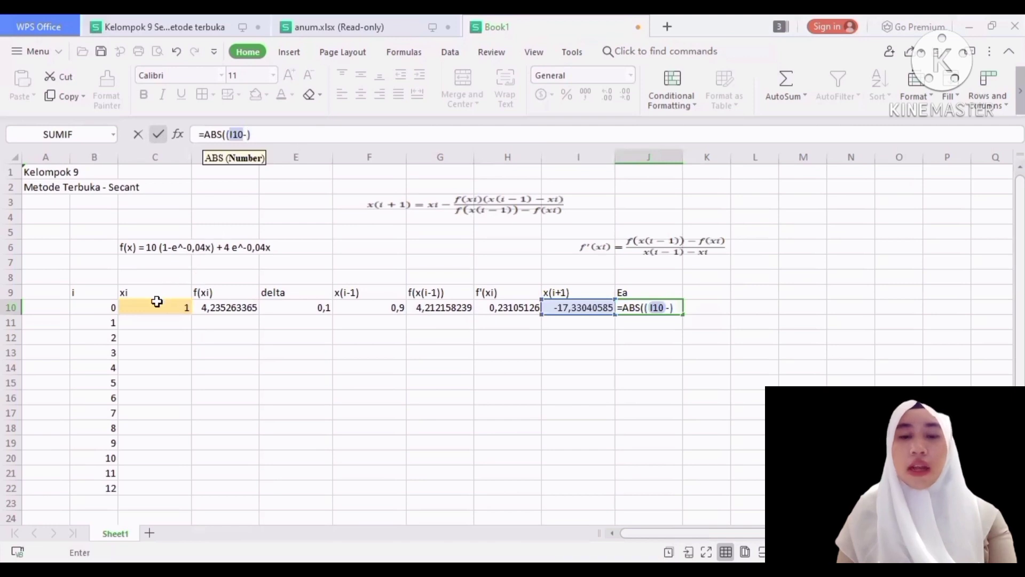
pyautogui.click(155, 308)
pyautogui.click(273, 135)
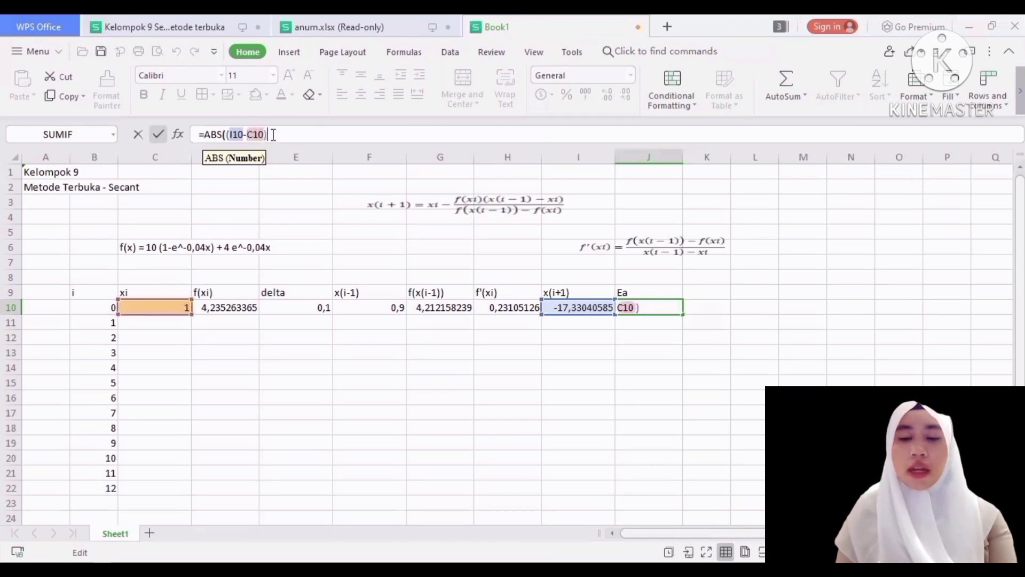
pyautogui.write('/')
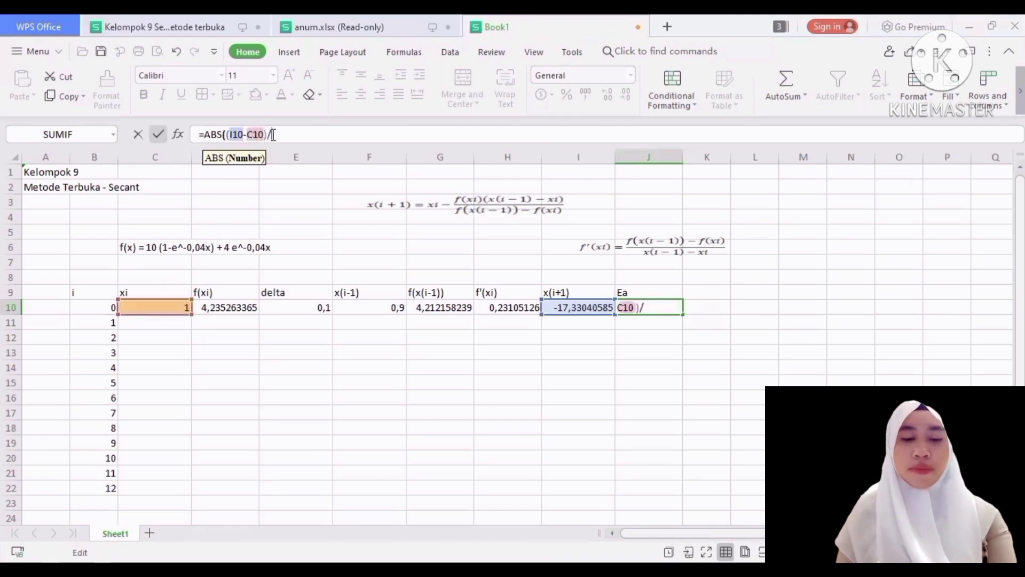
pyautogui.click(573, 304)
pyautogui.write(')')
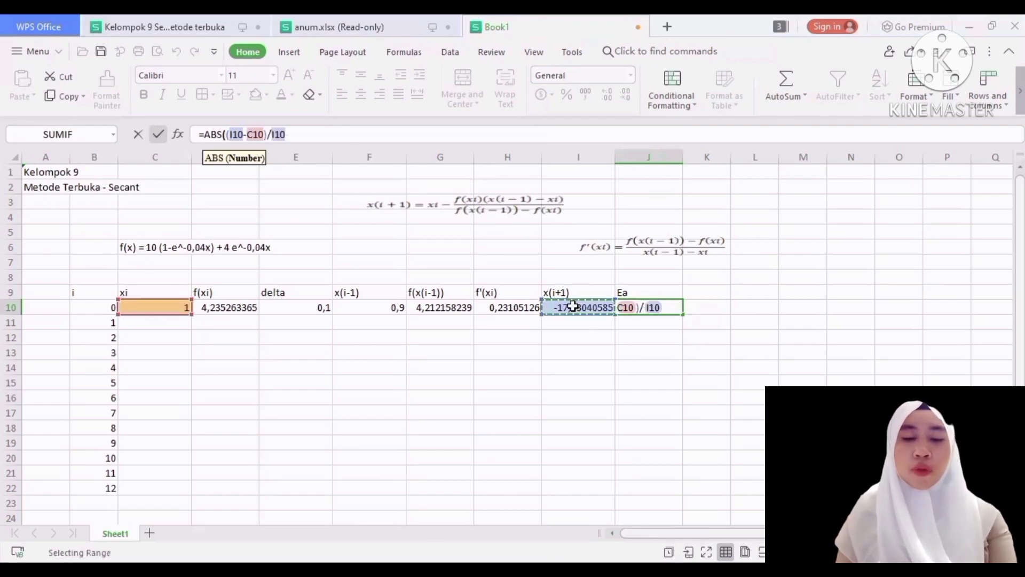
pyautogui.press('Return')
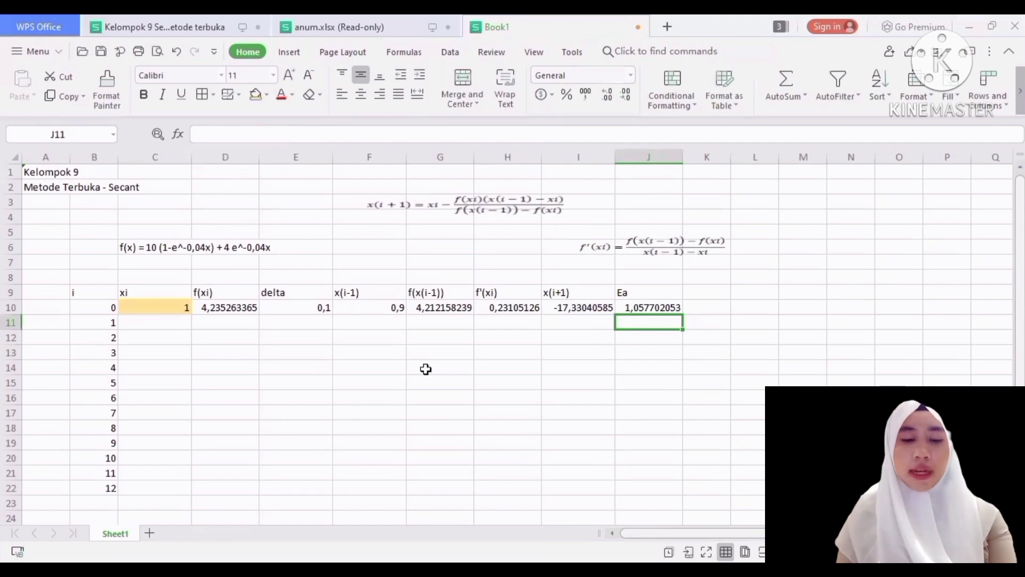
pyautogui.click(176, 321)
# Link xi in C11 to =I10 and fill the xi and f(xi) formulas down to row 22.
pyautogui.write('=')
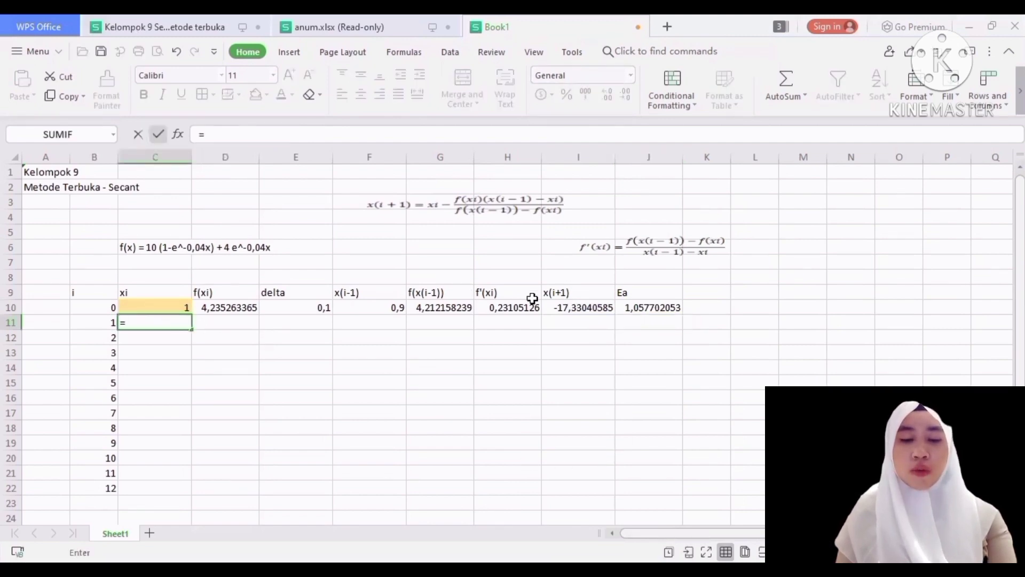
pyautogui.click(594, 307)
pyautogui.press('Return')
pyautogui.click(181, 323)
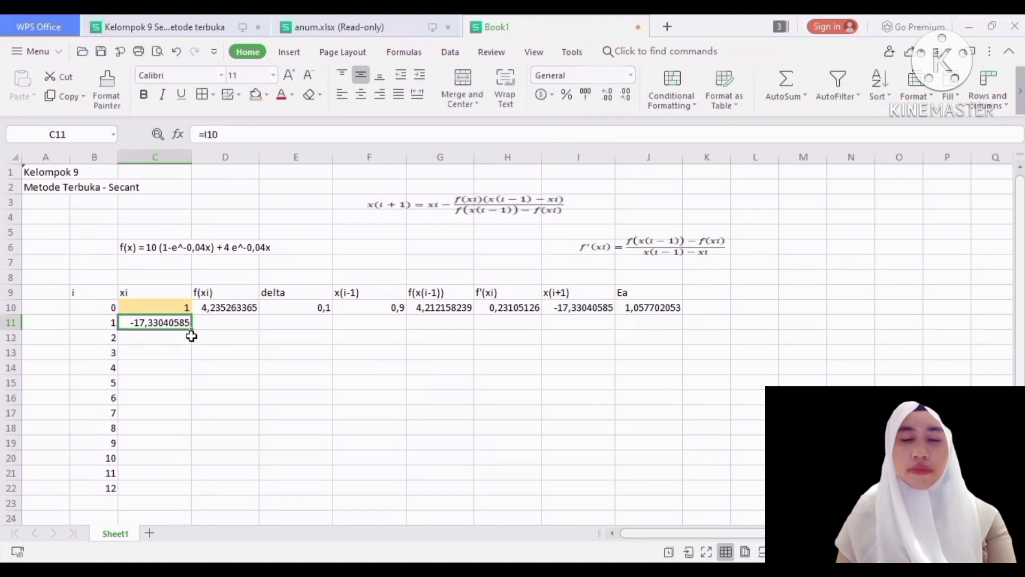
pyautogui.click(216, 325)
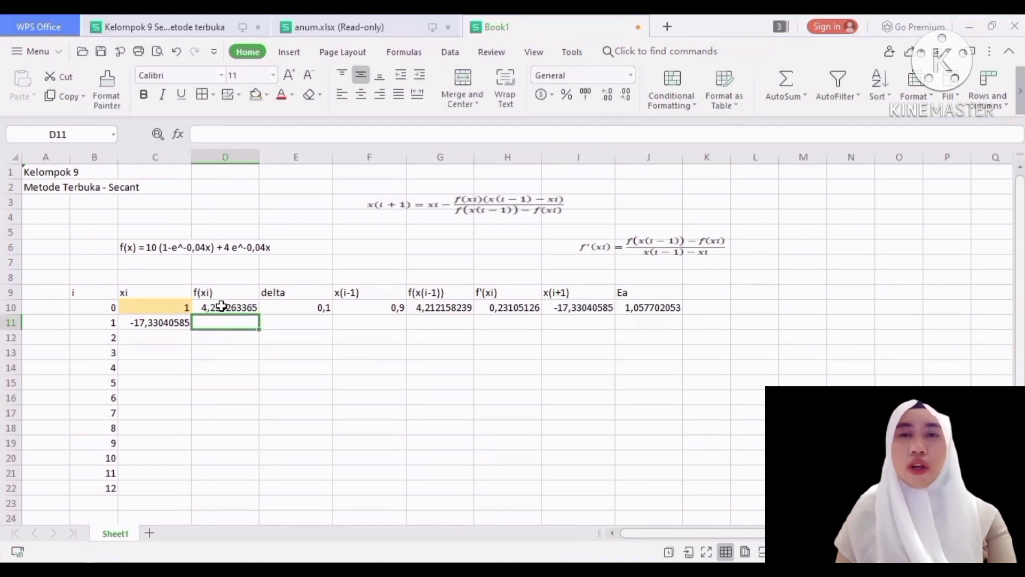
pyautogui.click(222, 306)
pyautogui.moveTo(258, 315); pyautogui.dragTo(253, 488)
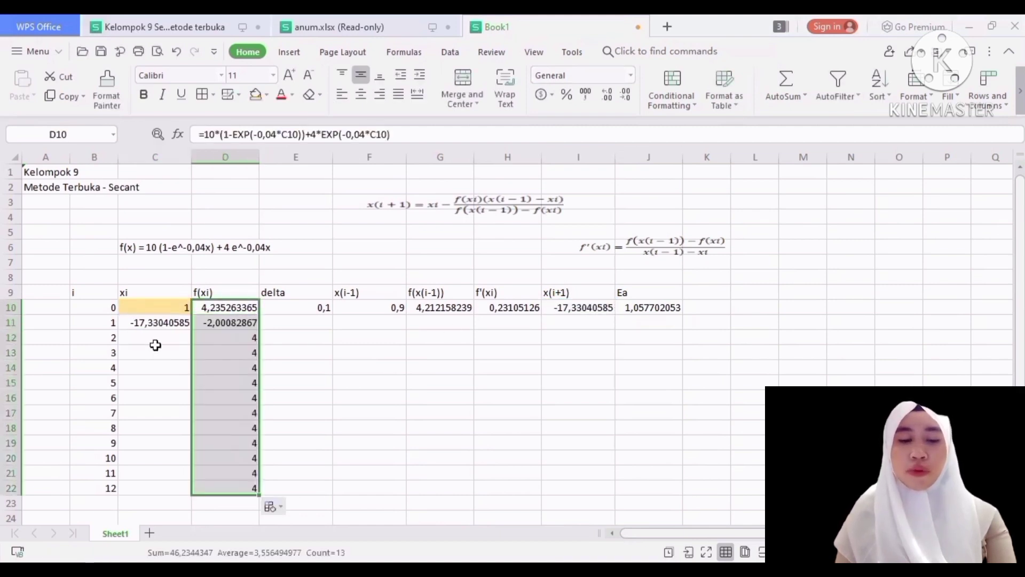
pyautogui.click(153, 322)
pyautogui.moveTo(191, 330); pyautogui.dragTo(166, 489)
pyautogui.click(324, 308)
# Fill the delta formula from E10 down to row 22, replacing a mistaken E11 fill.
pyautogui.click(322, 323)
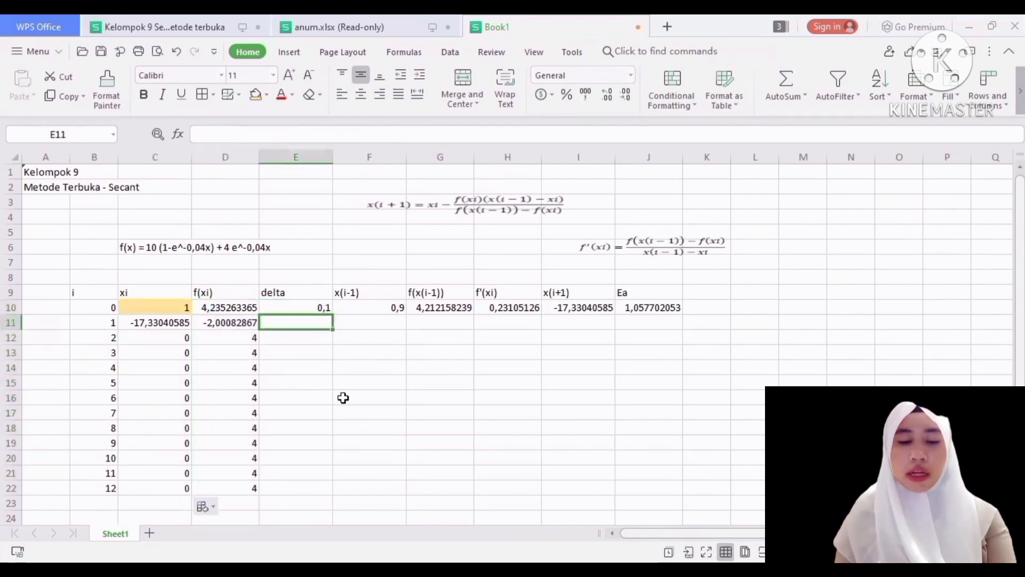
pyautogui.write('=')
pyautogui.click(154, 308)
pyautogui.press('Return')
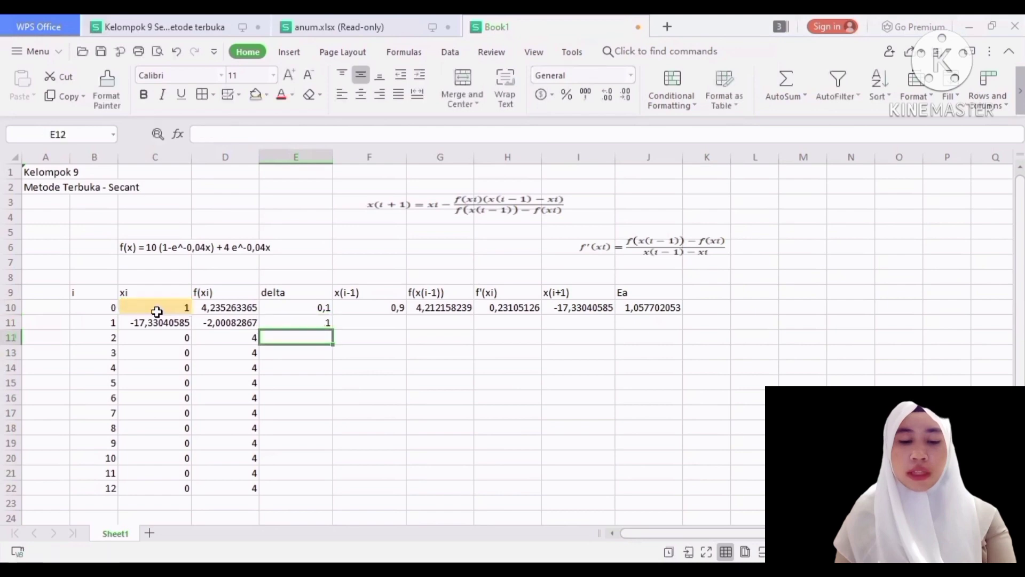
pyautogui.click(304, 322)
pyautogui.moveTo(334, 328); pyautogui.dragTo(321, 488)
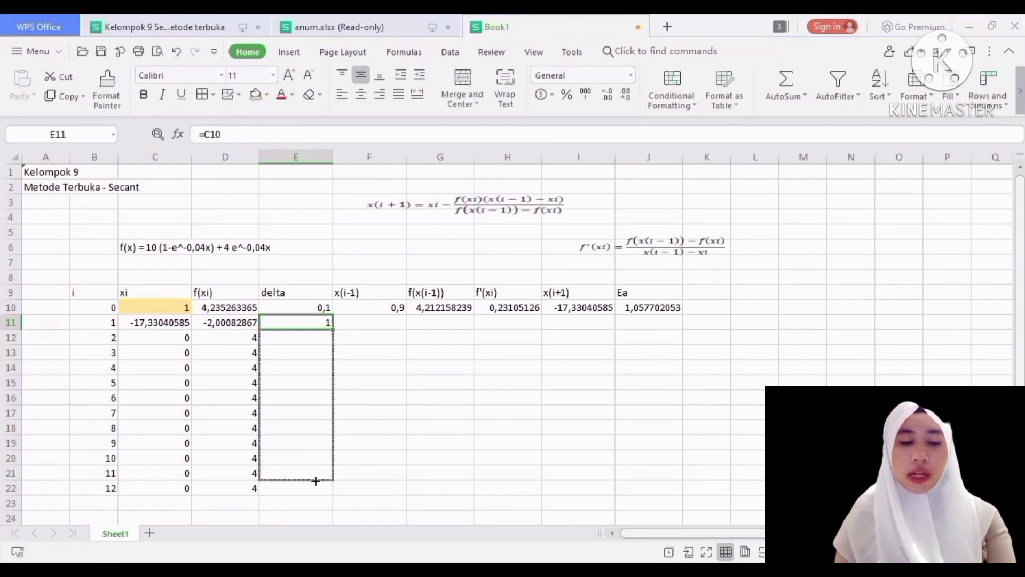
pyautogui.click(396, 323)
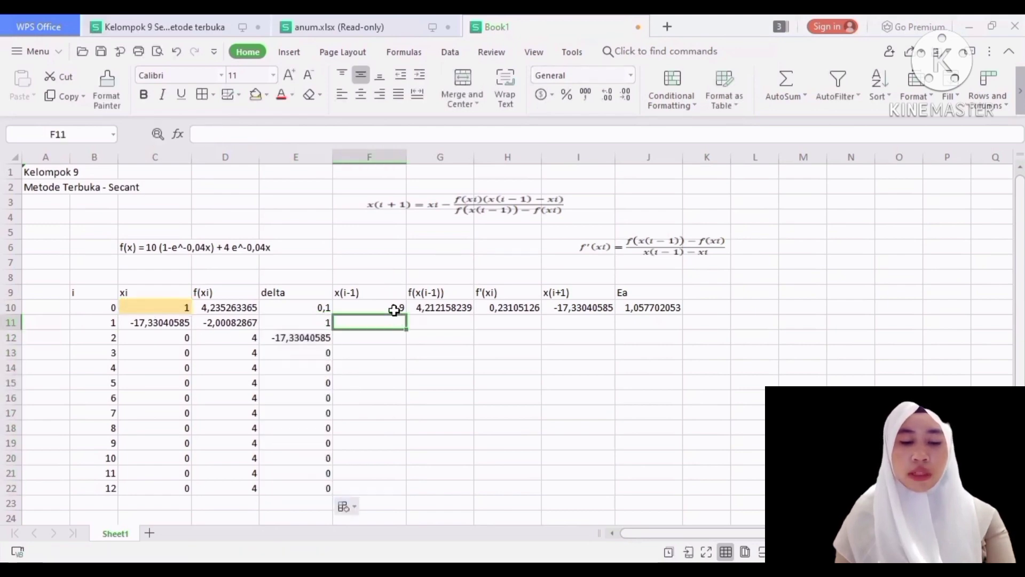
pyautogui.click(307, 324)
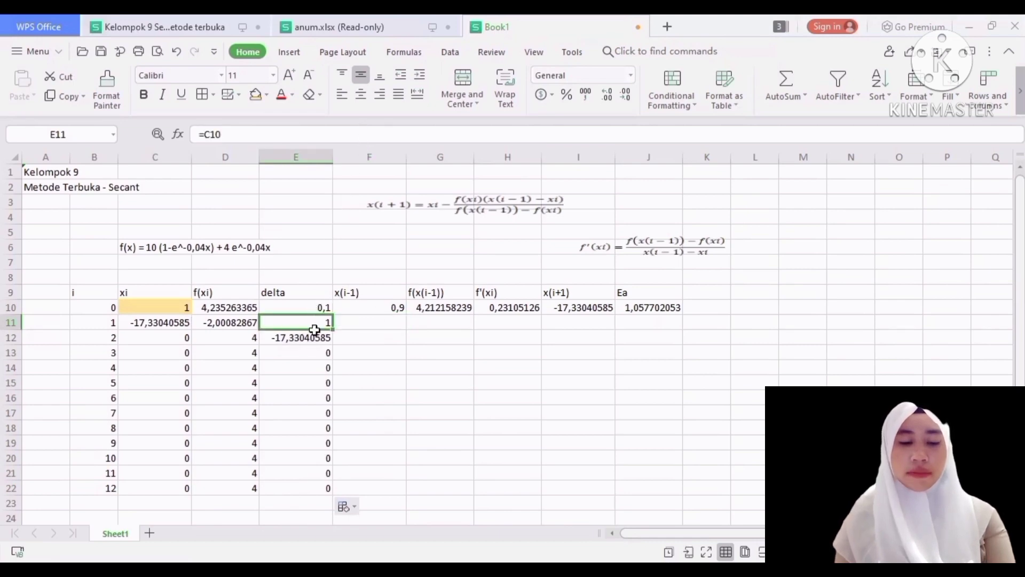
pyautogui.moveTo(297, 322); pyautogui.dragTo(322, 497)
pyautogui.press('Delete')
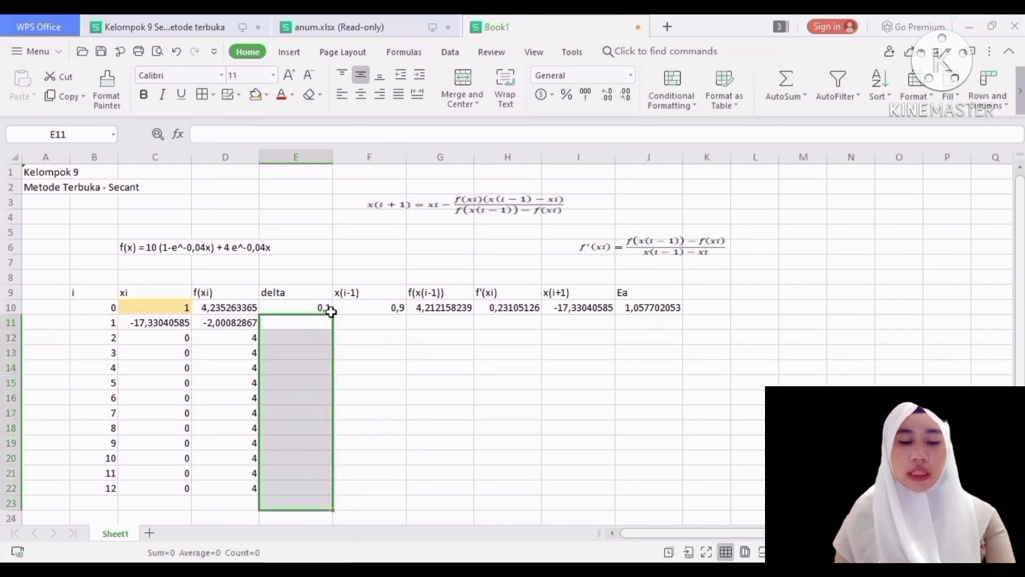
pyautogui.click(330, 312)
pyautogui.moveTo(332, 335); pyautogui.dragTo(332, 487)
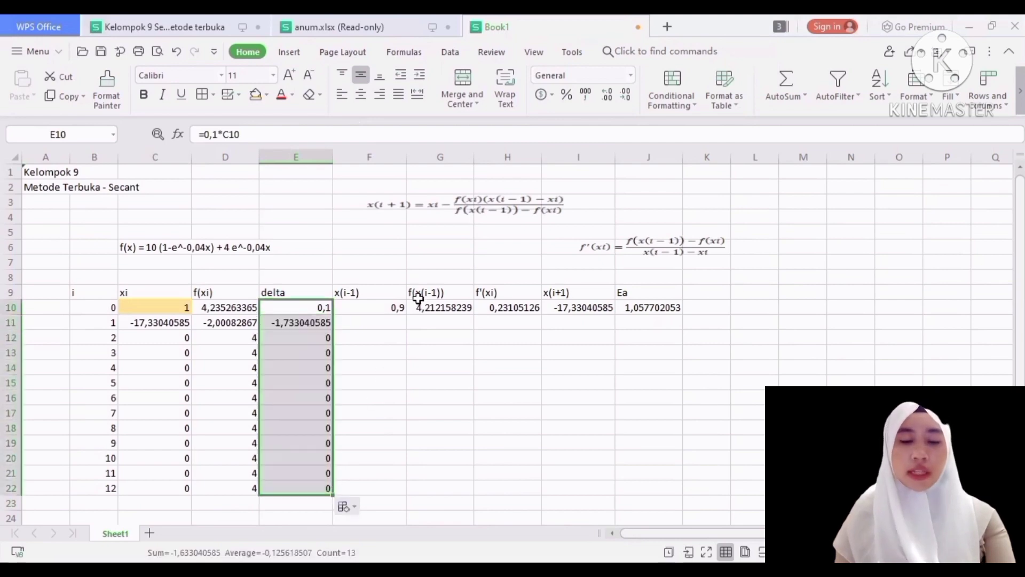
# Set x(i-1) in F11 to =C10 and fill it down to row 22.
pyautogui.click(368, 323)
pyautogui.write('=')
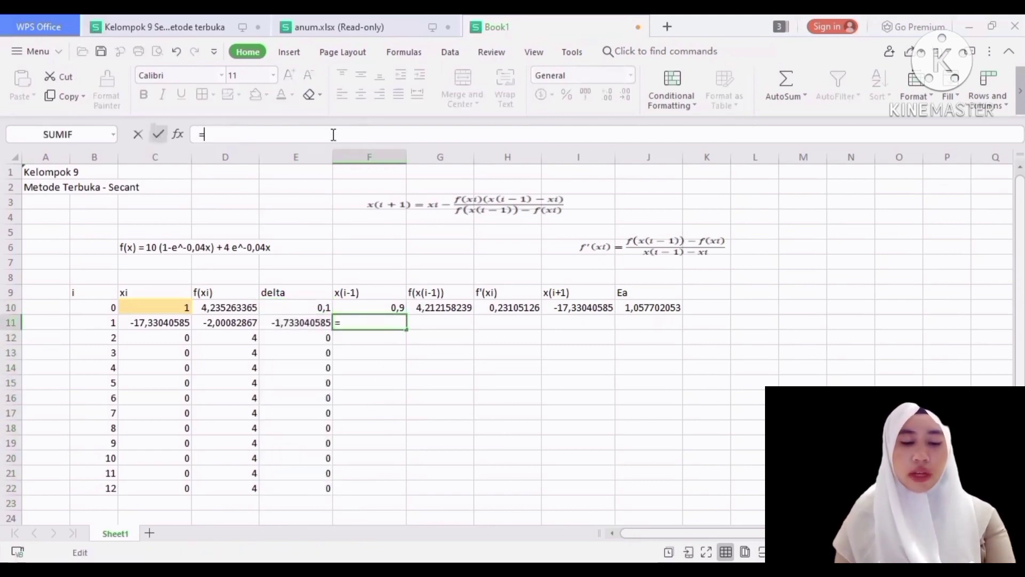
pyautogui.click(164, 306)
pyautogui.press('Return')
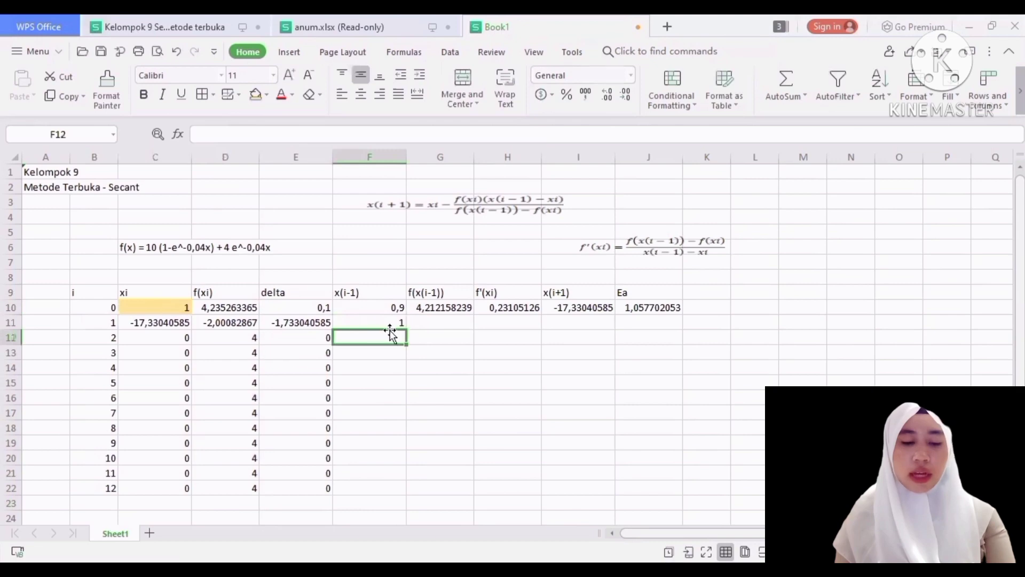
pyautogui.click(385, 322)
pyautogui.moveTo(406, 330); pyautogui.dragTo(390, 487)
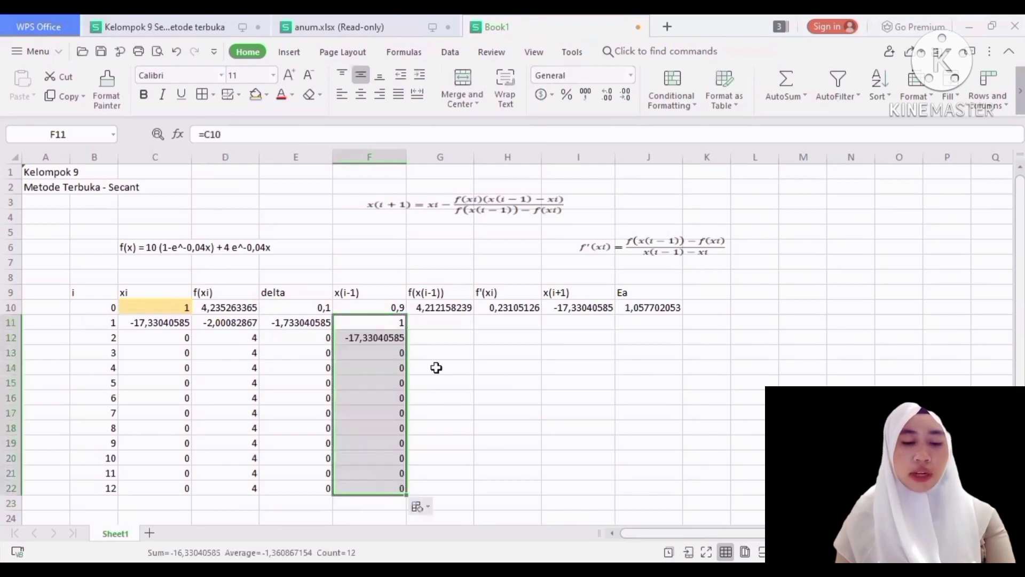
# Fill the f(x(i-1)), f'(xi), x(i+1) and Ea formulas down to row 22.
pyautogui.click(454, 308)
pyautogui.moveTo(473, 314); pyautogui.dragTo(460, 488)
pyautogui.click(520, 309)
pyautogui.moveTo(547, 316); pyautogui.dragTo(533, 488)
pyautogui.click(603, 309)
pyautogui.moveTo(615, 316); pyautogui.dragTo(608, 488)
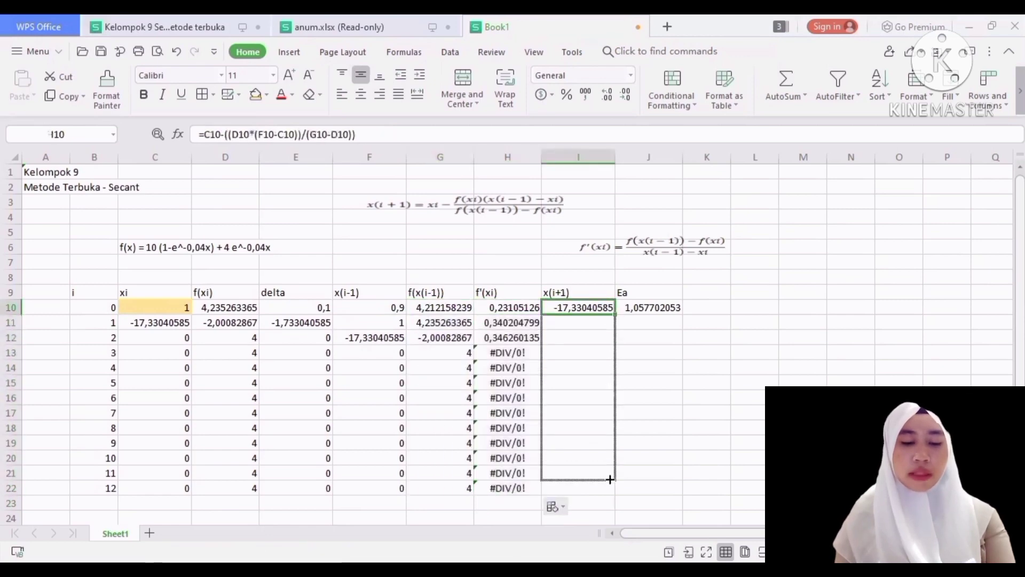
pyautogui.click(668, 315)
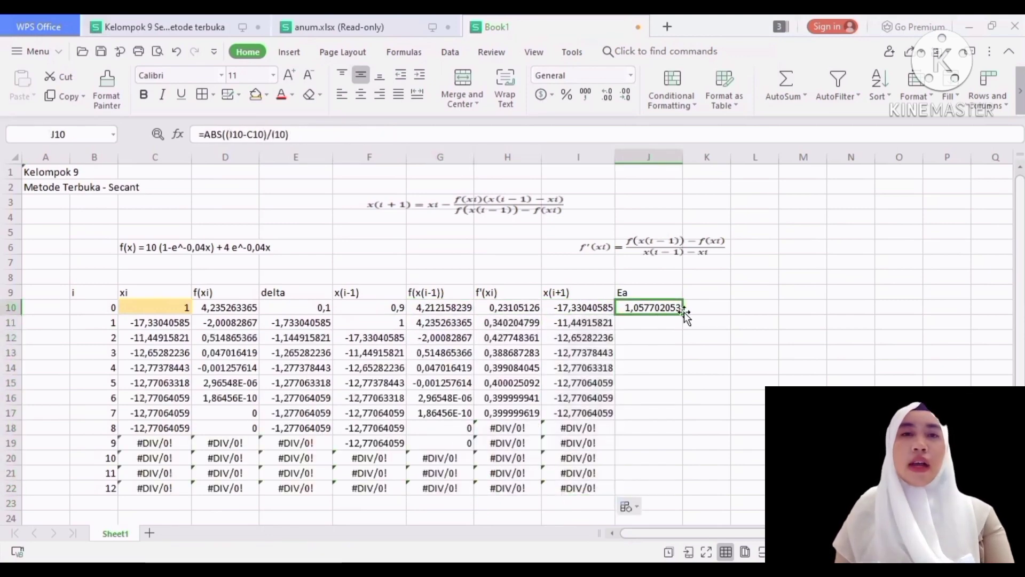
pyautogui.moveTo(683, 314); pyautogui.dragTo(684, 491)
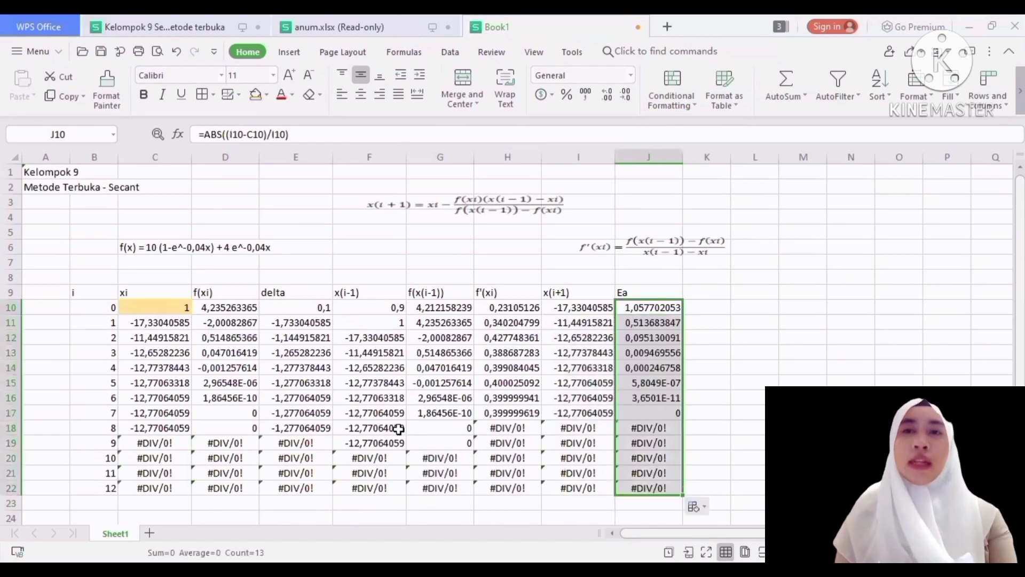
pyautogui.click(356, 230)
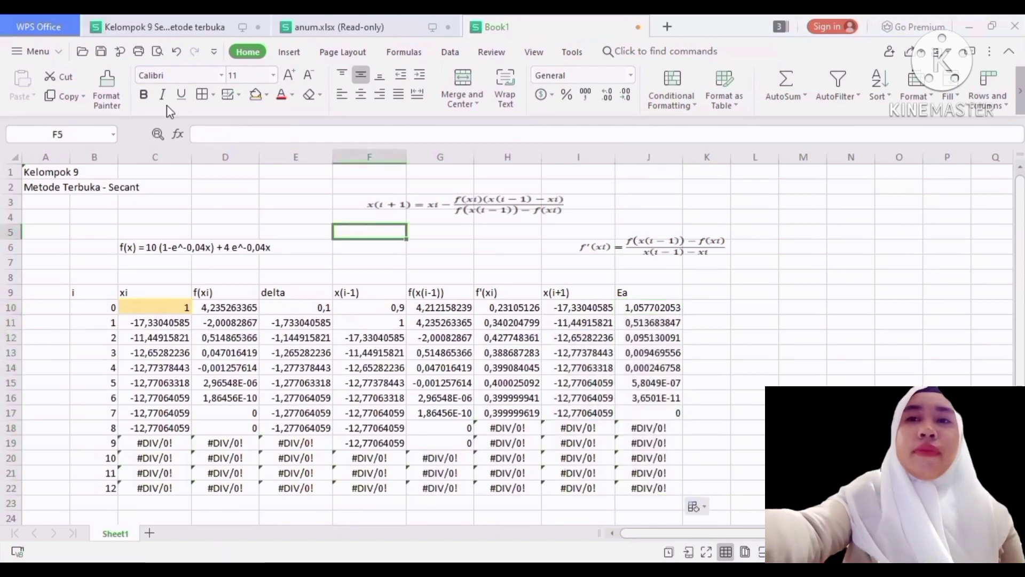
pyautogui.click(102, 51)
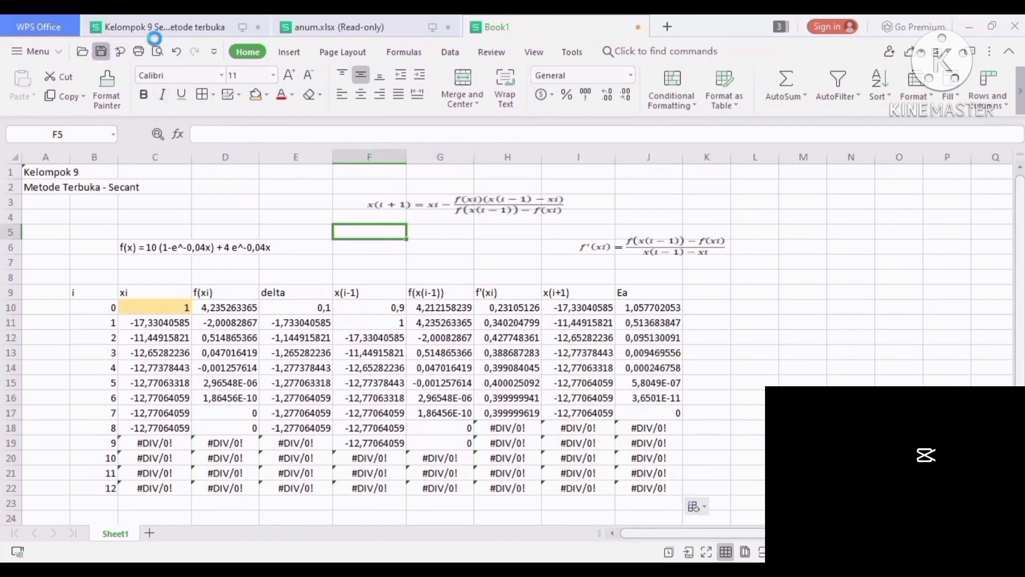